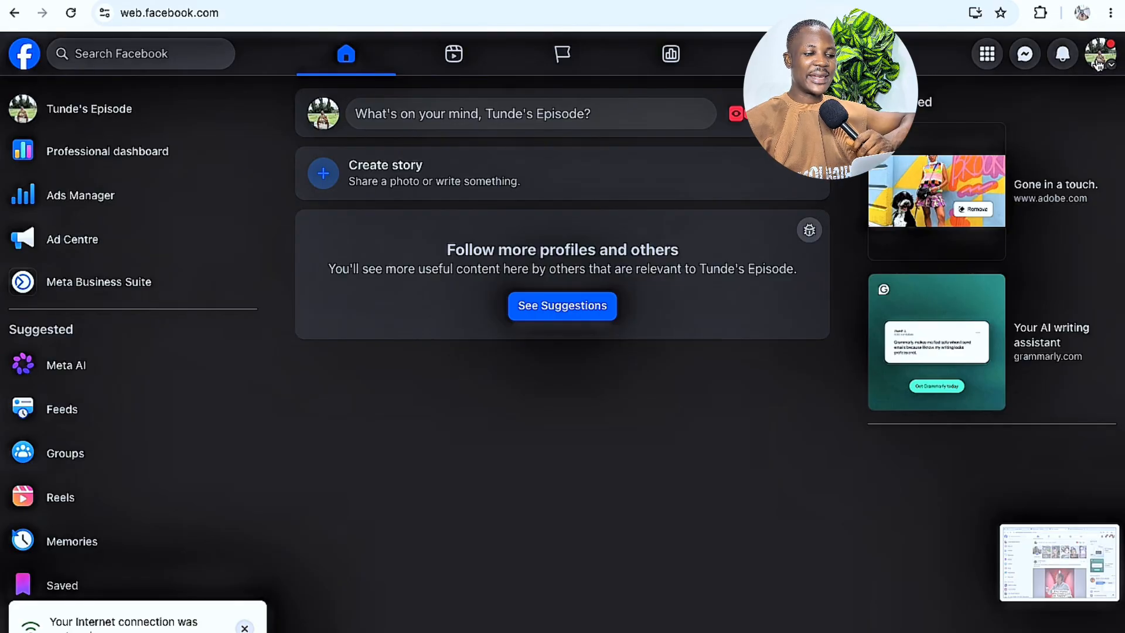
Open the Page's own profile and start creating a new ad from its cover photo post.
click(1105, 68)
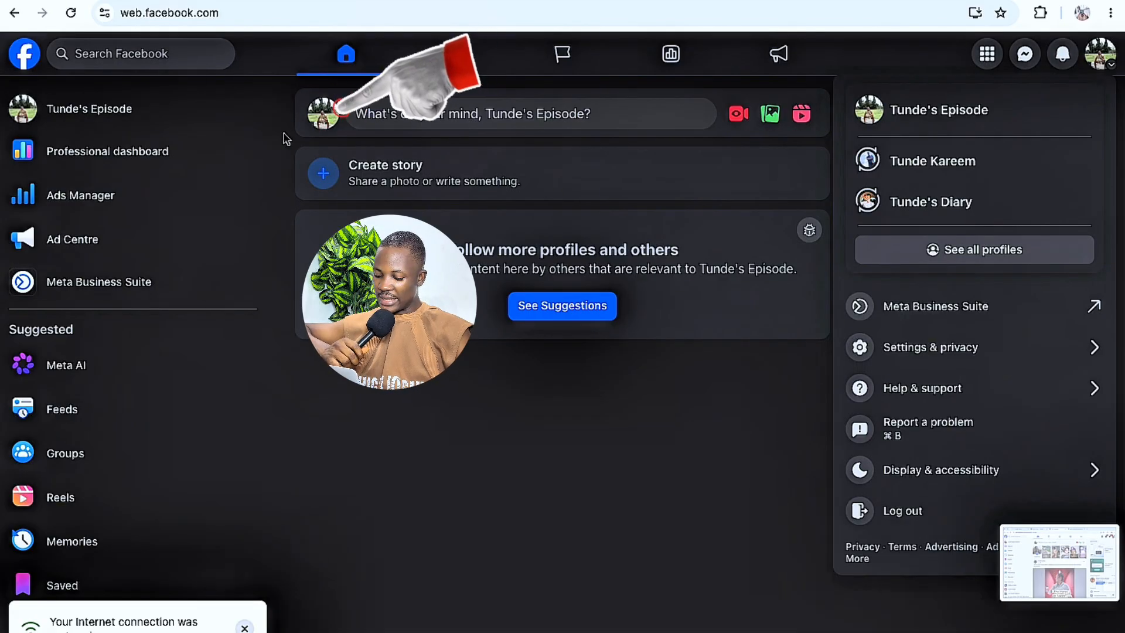
click(328, 117)
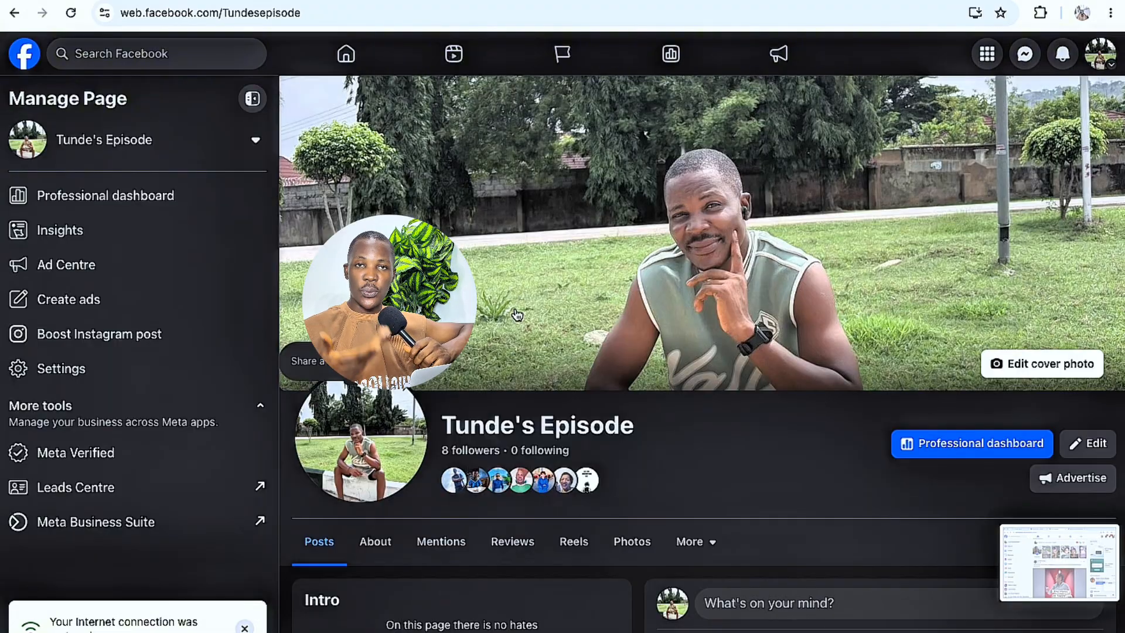
scroll(516, 314, down, 10)
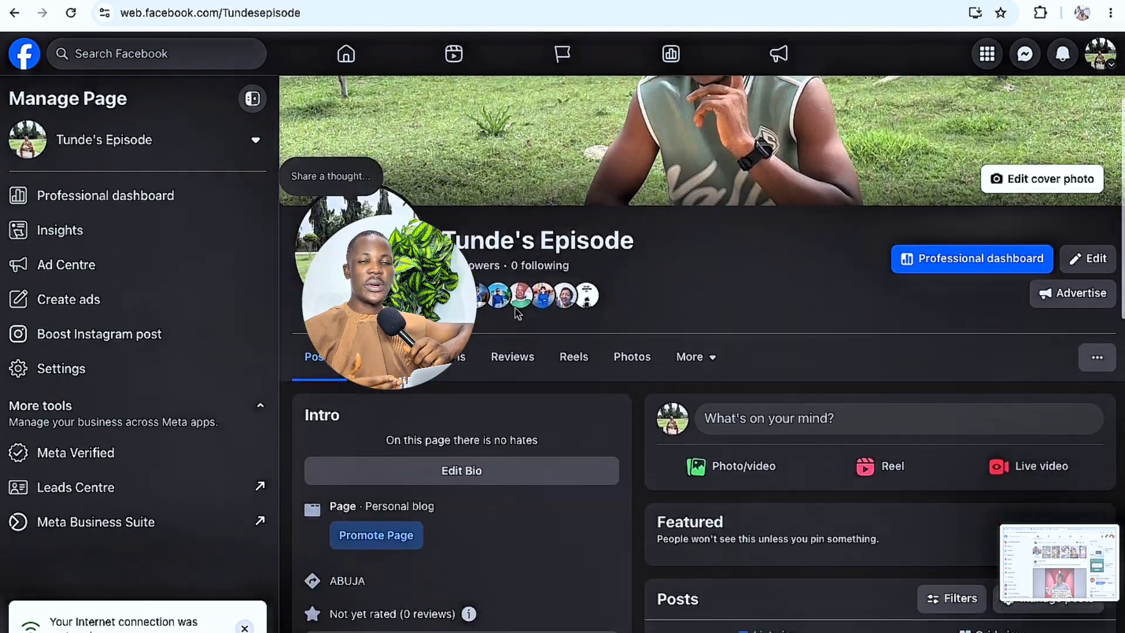
scroll(517, 314, down, 2)
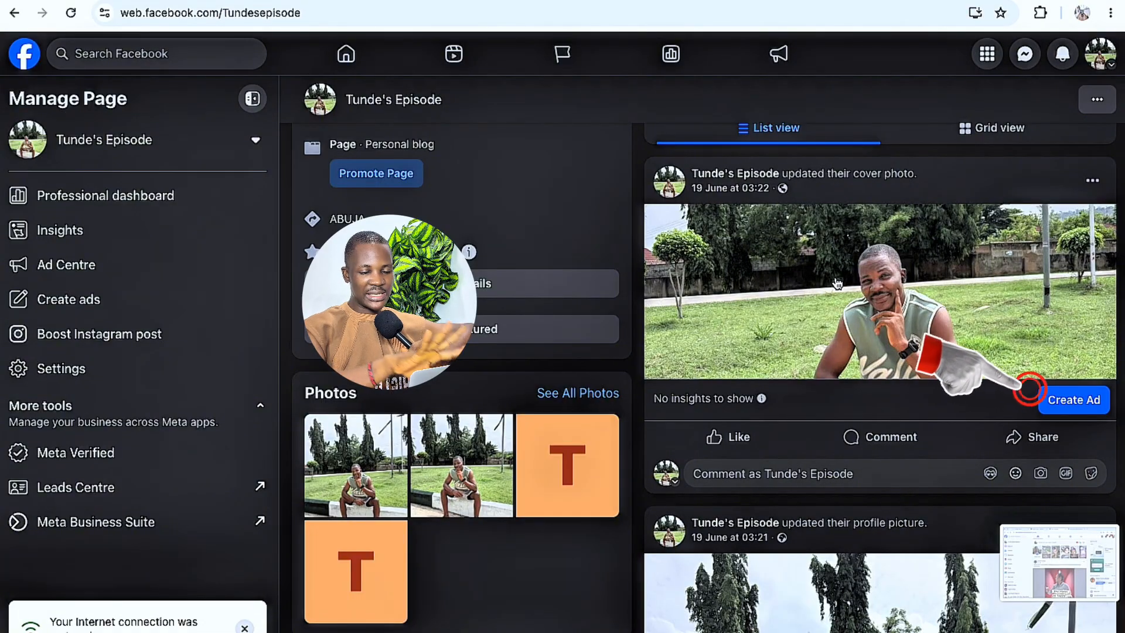
click(1077, 403)
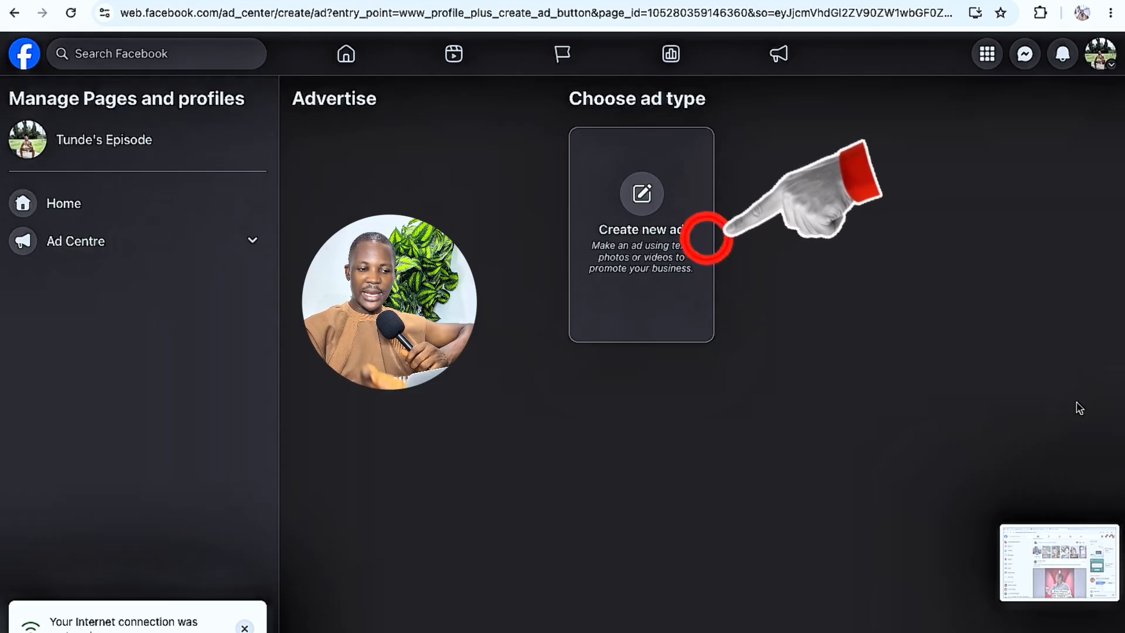
click(654, 282)
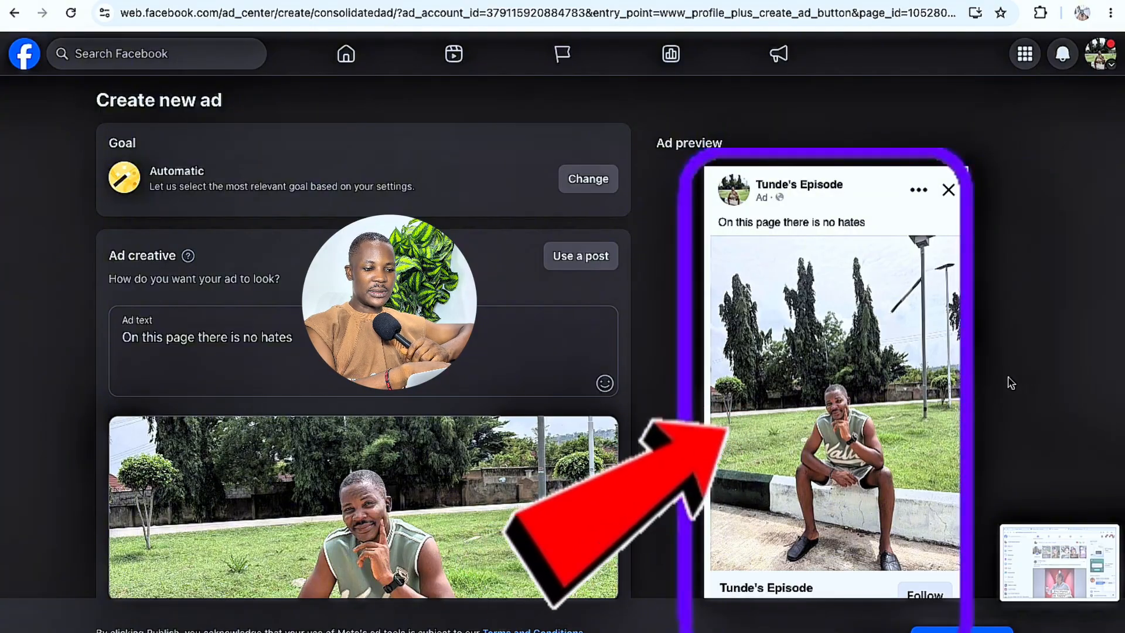
Change the ad's goal to Get more Page visits and followers and save it.
scroll(1011, 382, down, 2)
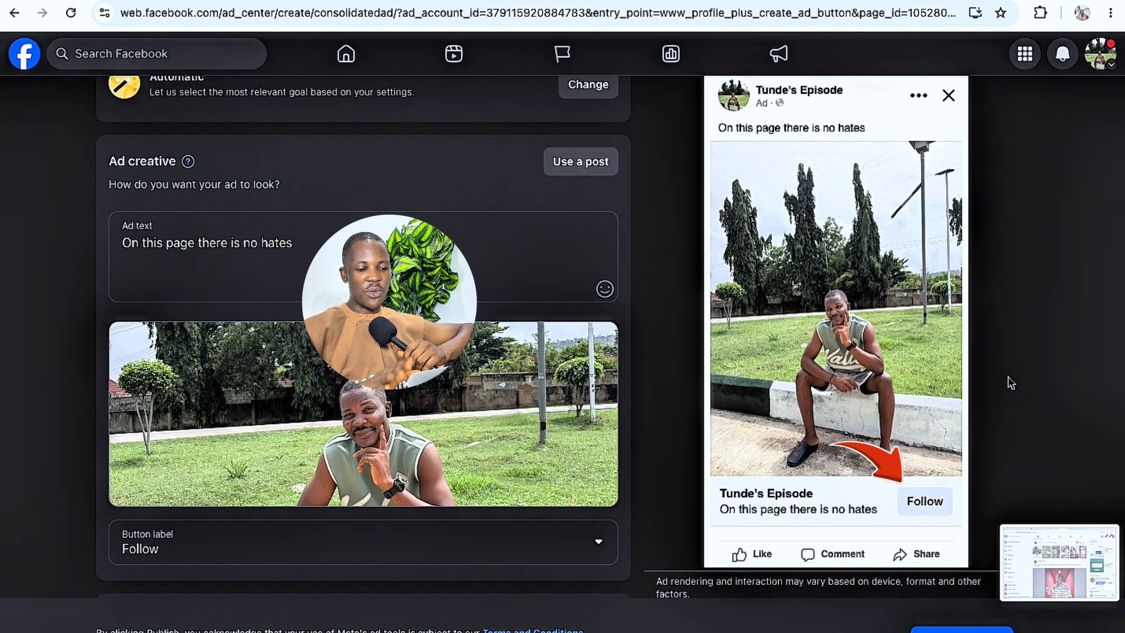
scroll(1011, 382, up, 2)
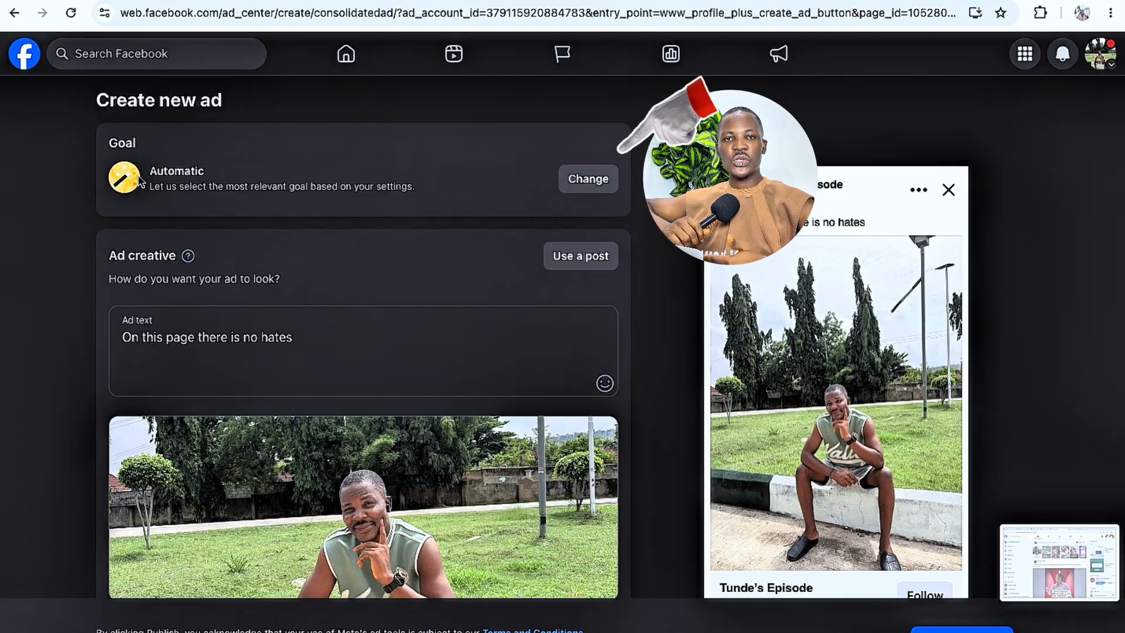
click(586, 179)
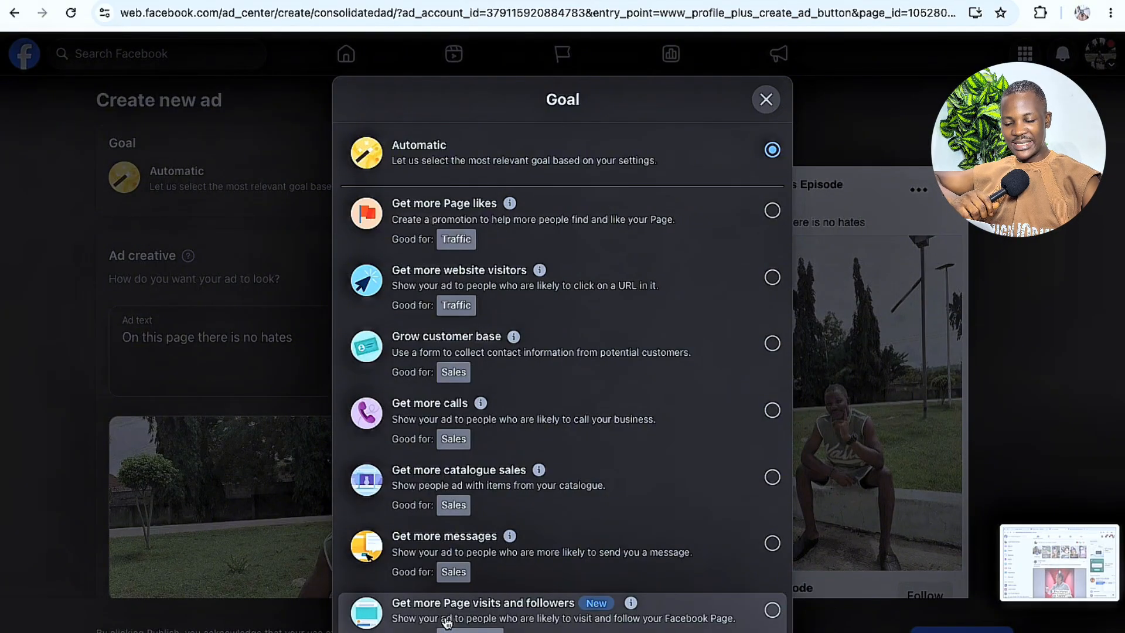
scroll(447, 622, down, 3)
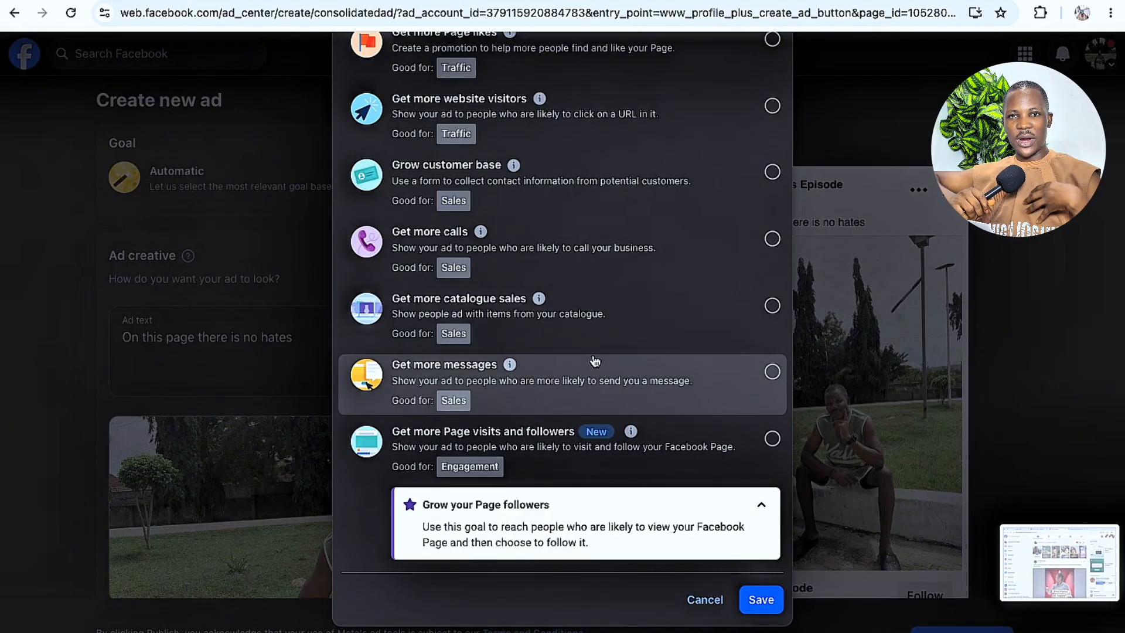
scroll(595, 360, up, 3)
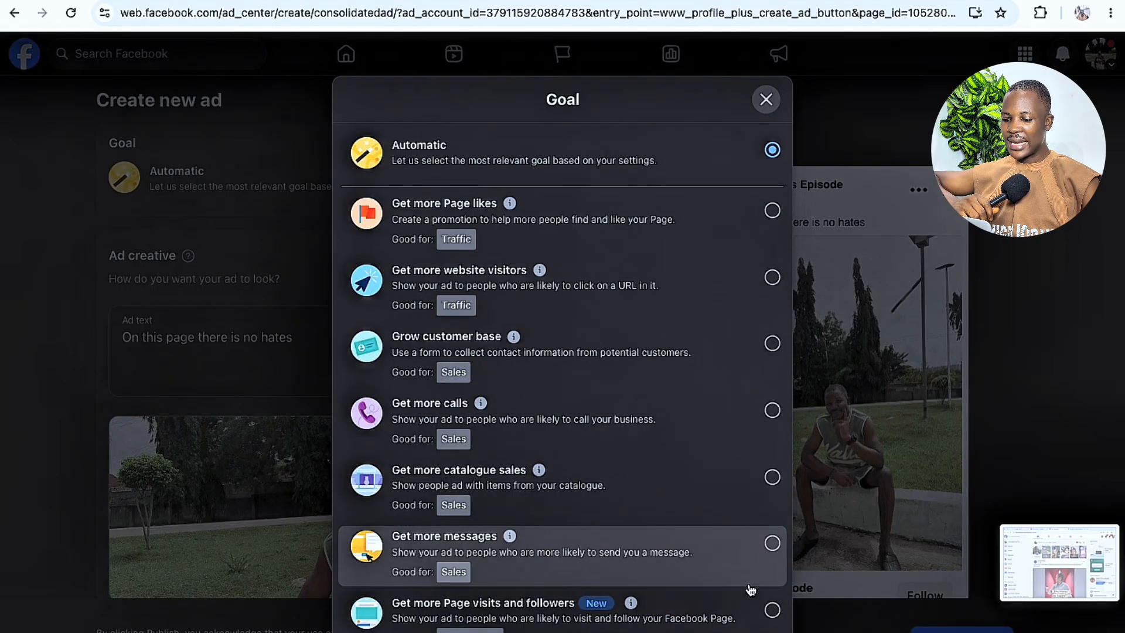
click(772, 611)
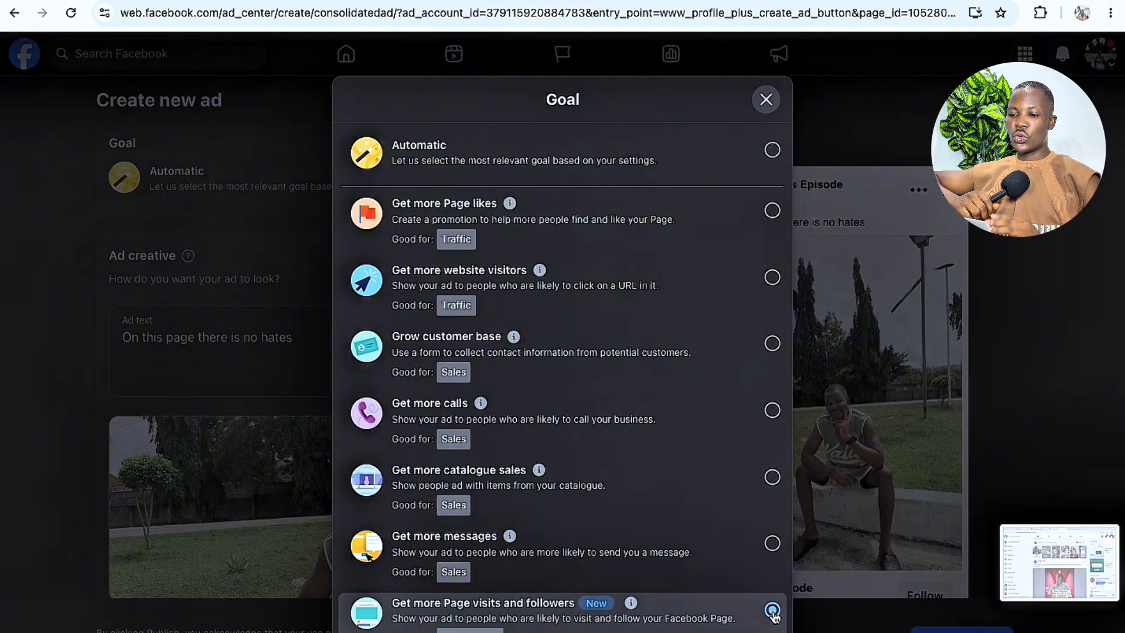
scroll(772, 611, down, 3)
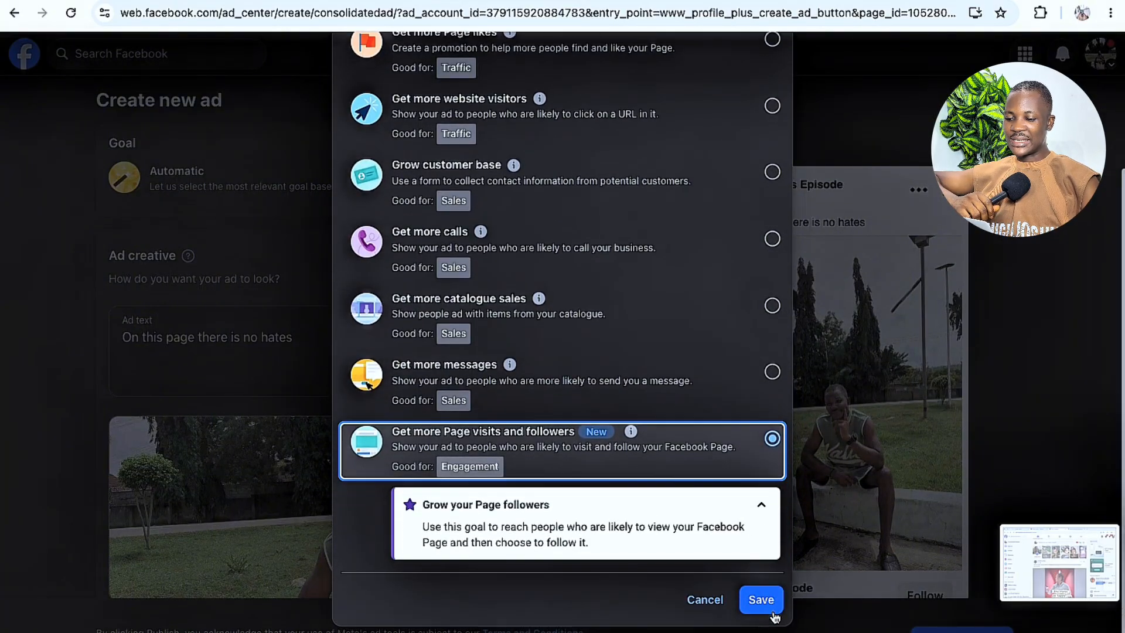
click(761, 600)
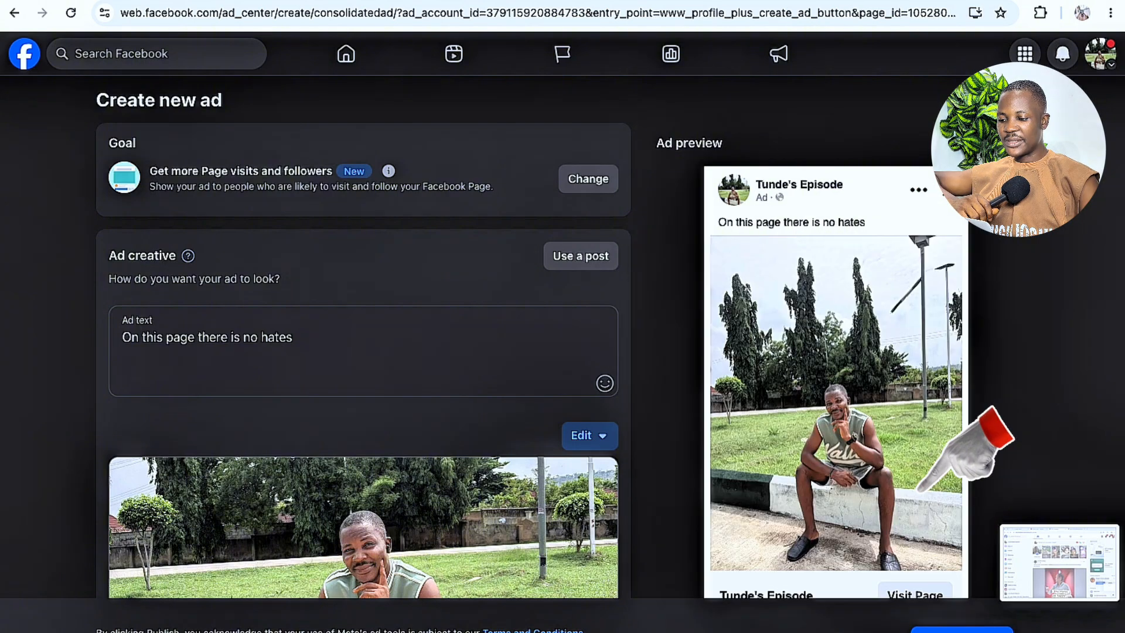
Replace the ad text in the ad creative with "GIVE MY PAGE A FOLLOW FOR AMAZING CONTENT".
scroll(363, 328, down, 2)
scroll(364, 328, down, 1)
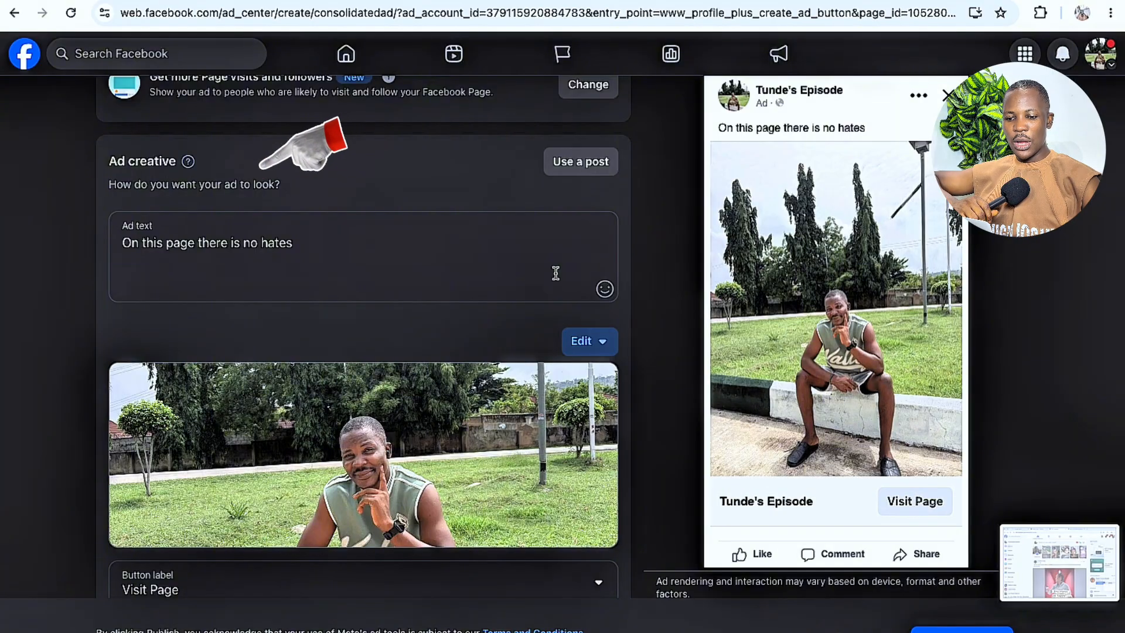
scroll(433, 83, up, 1)
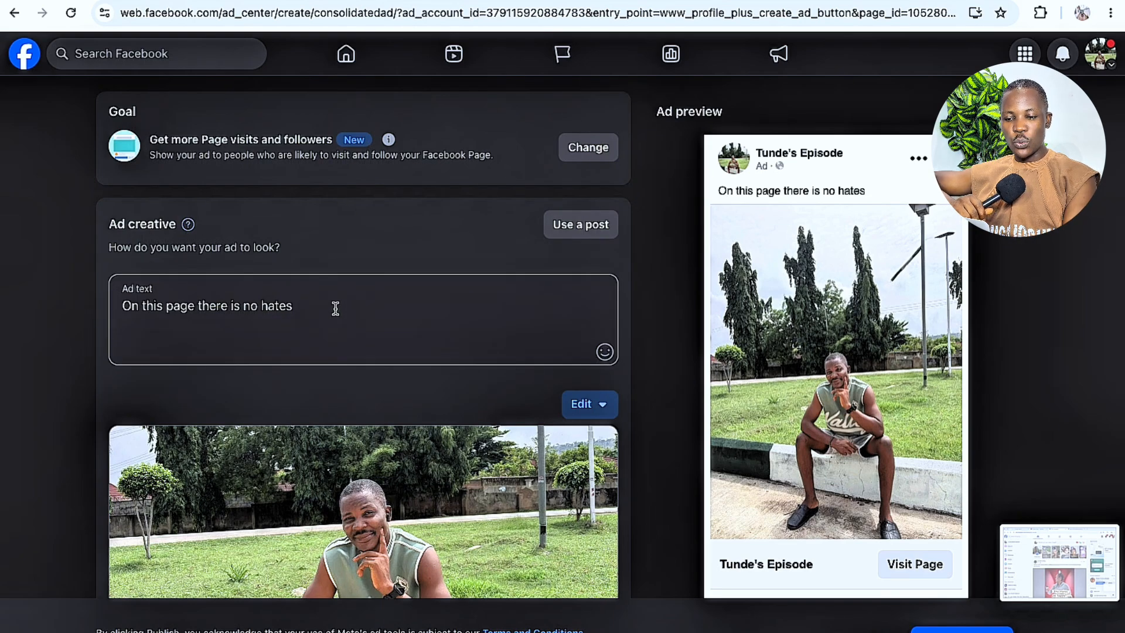
click(335, 308)
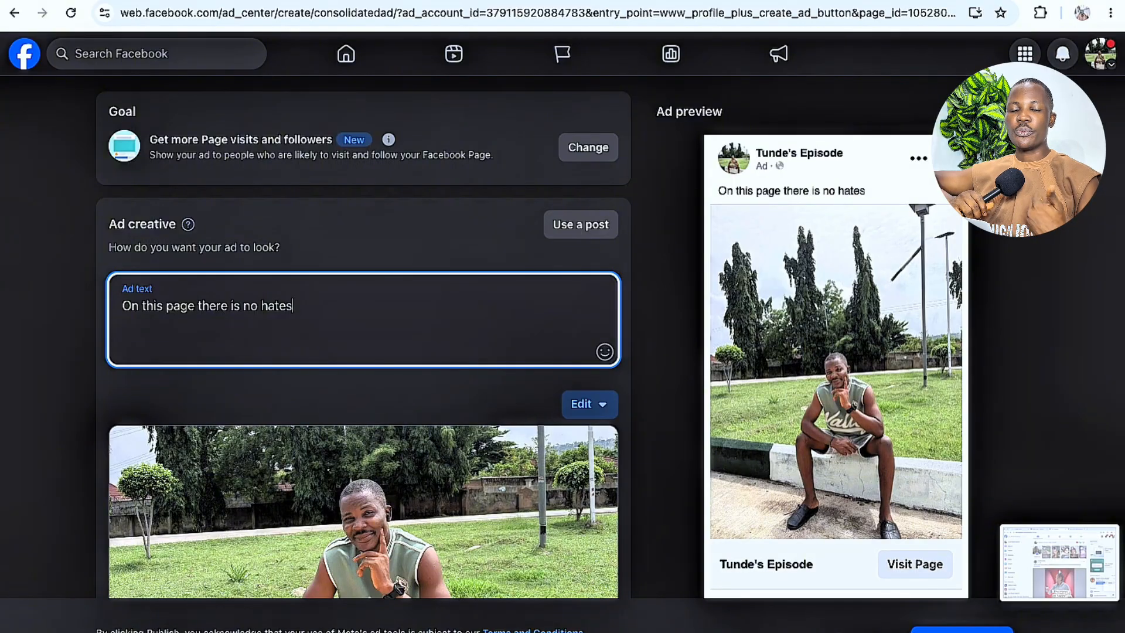
key(BackSpace)
key(BackSpace)
key(BackSpace)
key(BackSpace)
key(BackSpace)
key(BackSpace)
key(BackSpace)
key(BackSpace)
key(BackSpace)
key(BackSpace)
key(BackSpace)
key(BackSpace)
key(BackSpace)
key(BackSpace)
key(BackSpace)
key(BackSpace)
key(BackSpace)
key(BackSpace)
key(BackSpace)
key(BackSpace)
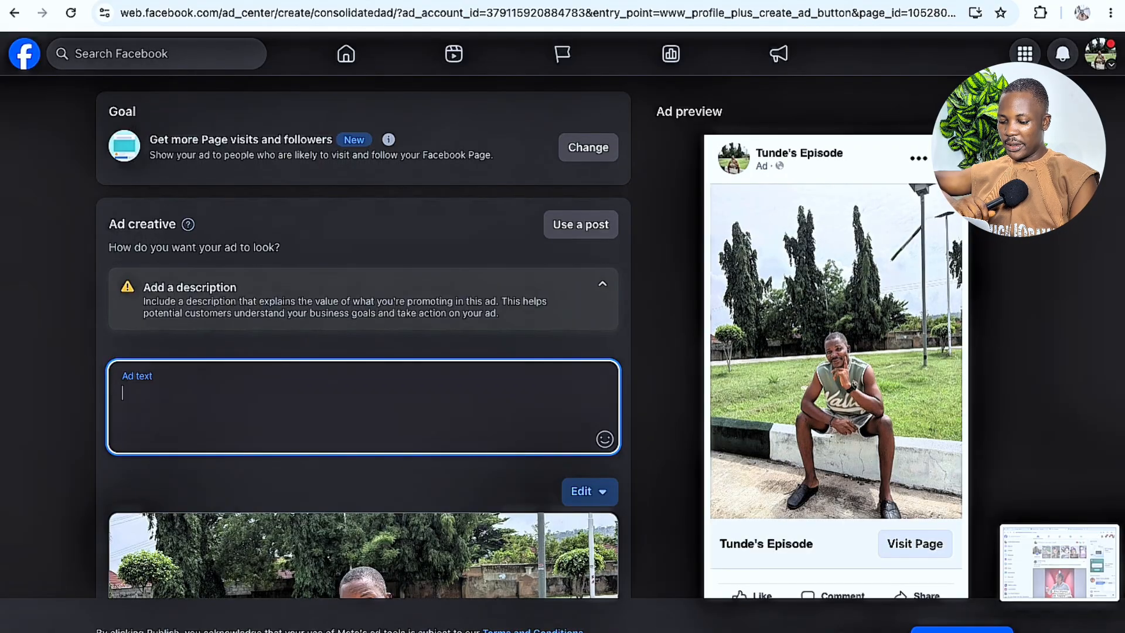
text(GIVE)
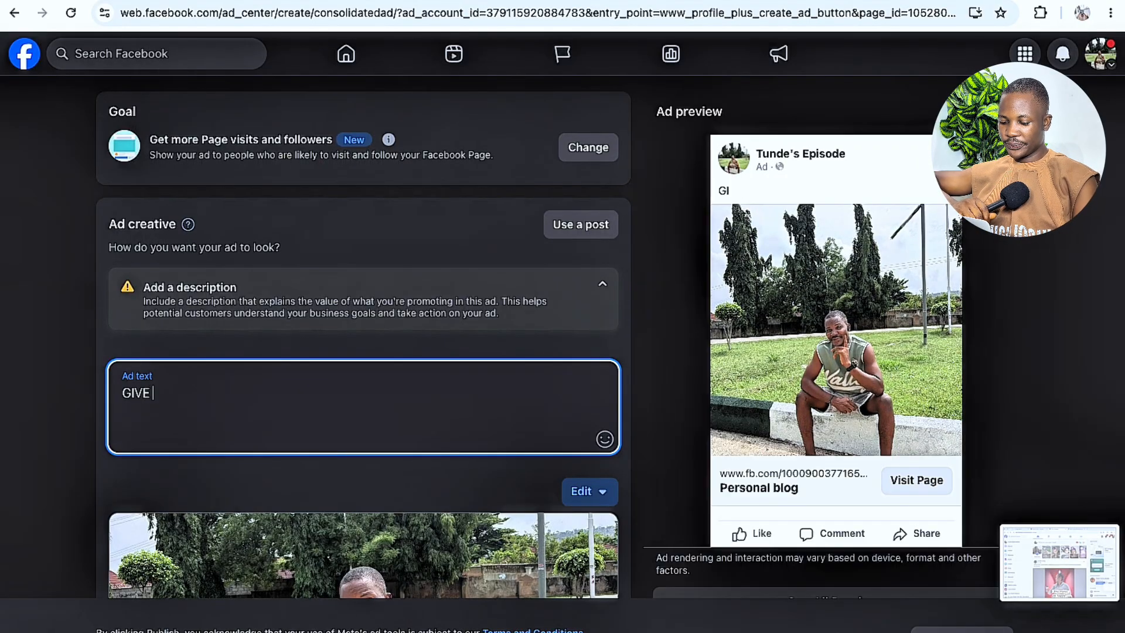
text( N)
key(BackSpace)
key(BackSpace)
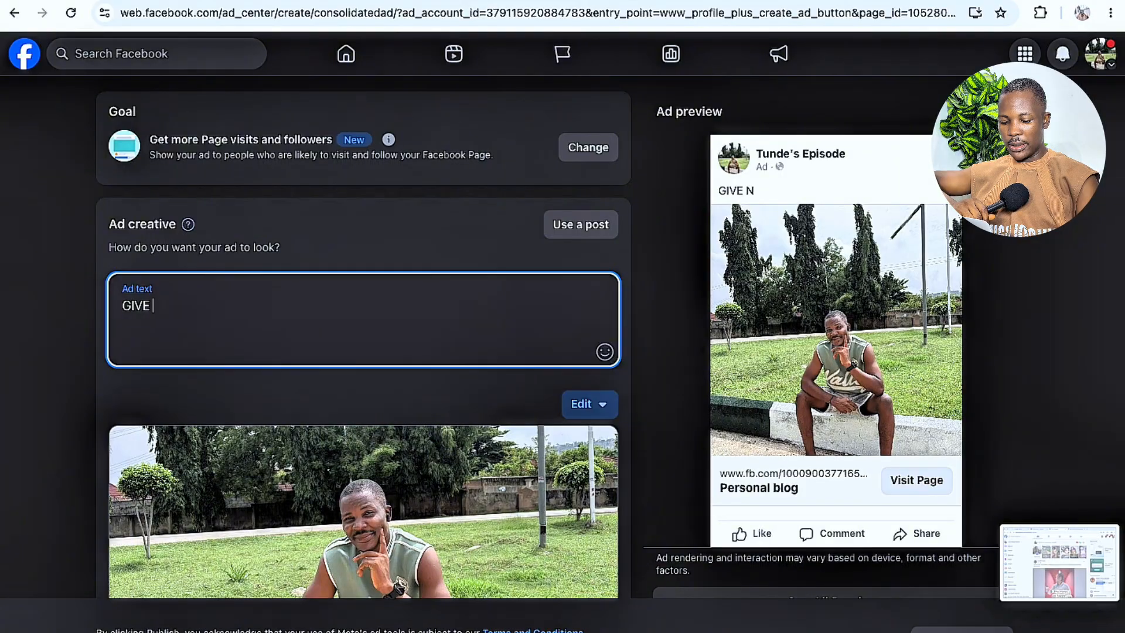
text(MY)
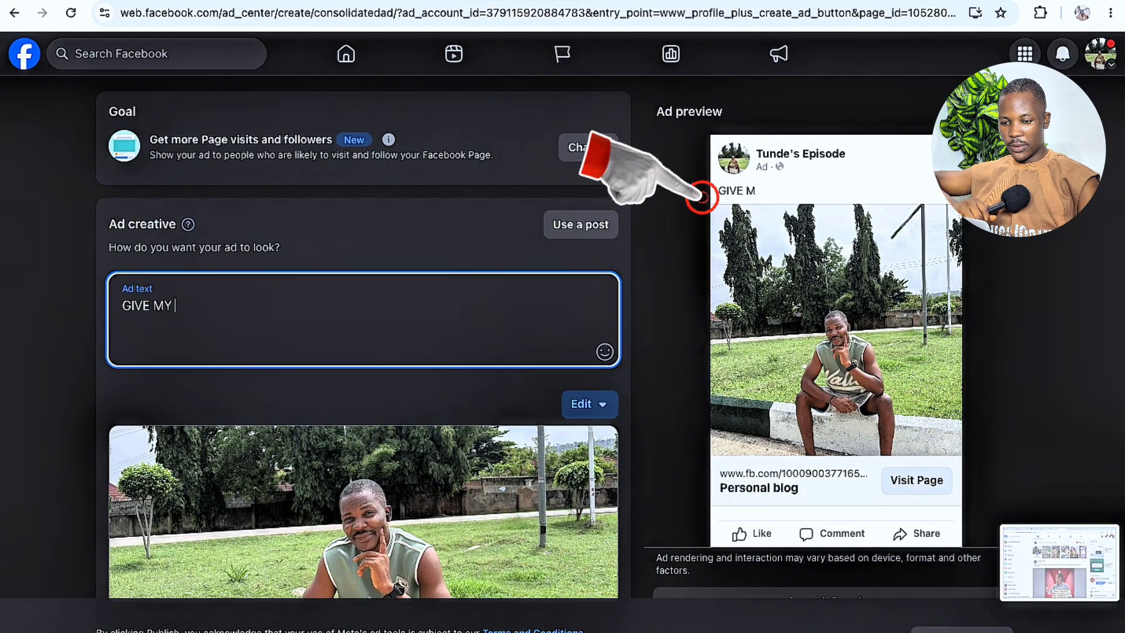
text( PAGE)
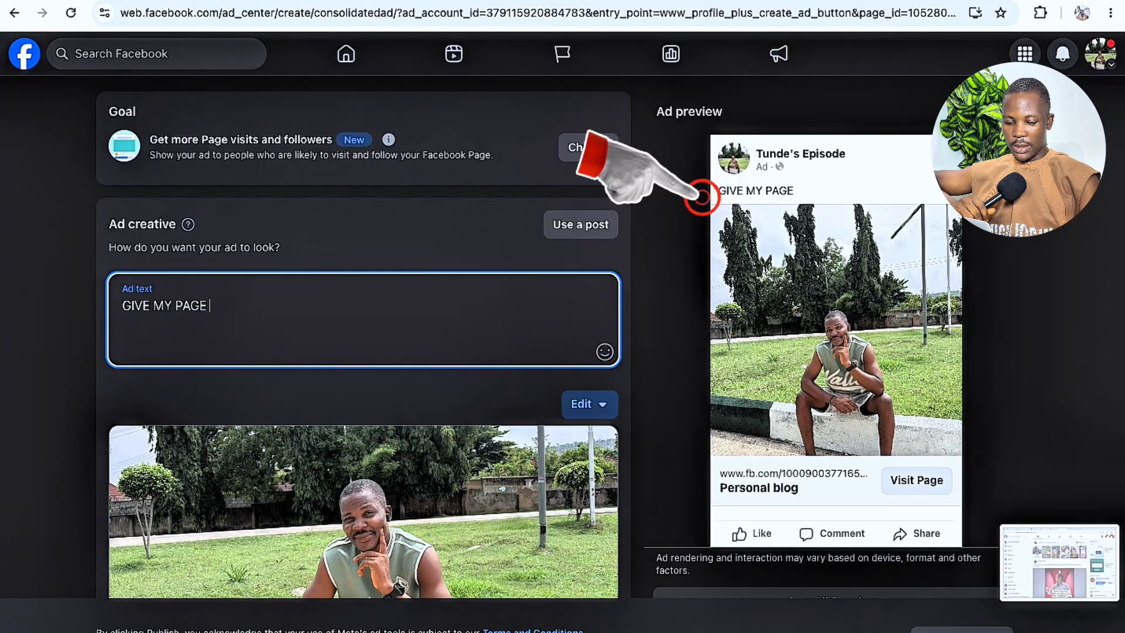
text(  A)
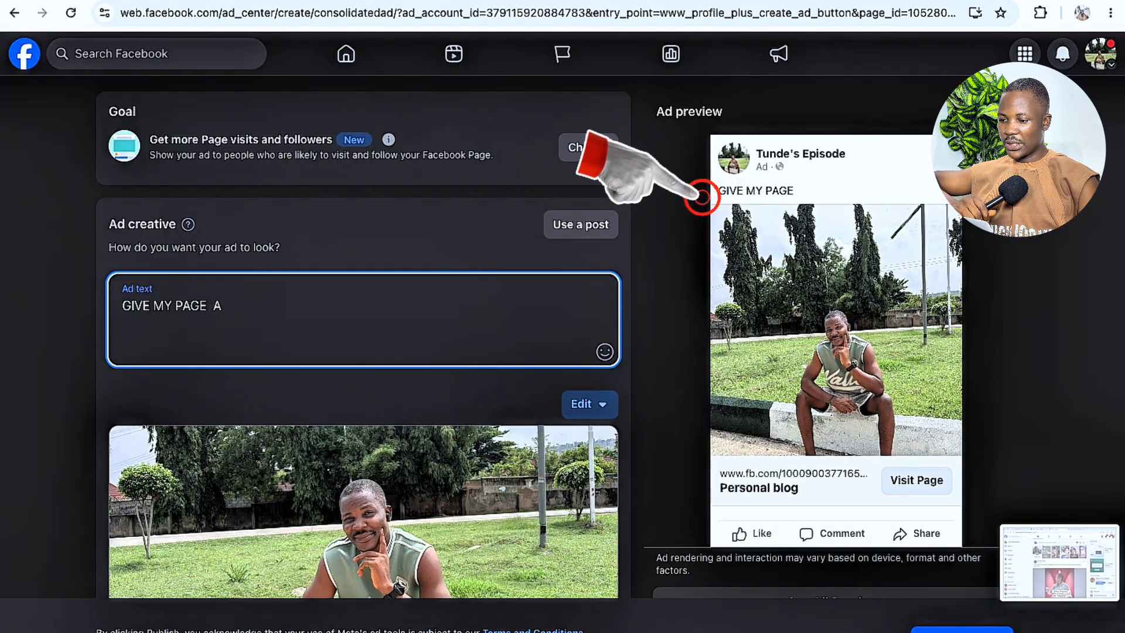
text( FO)
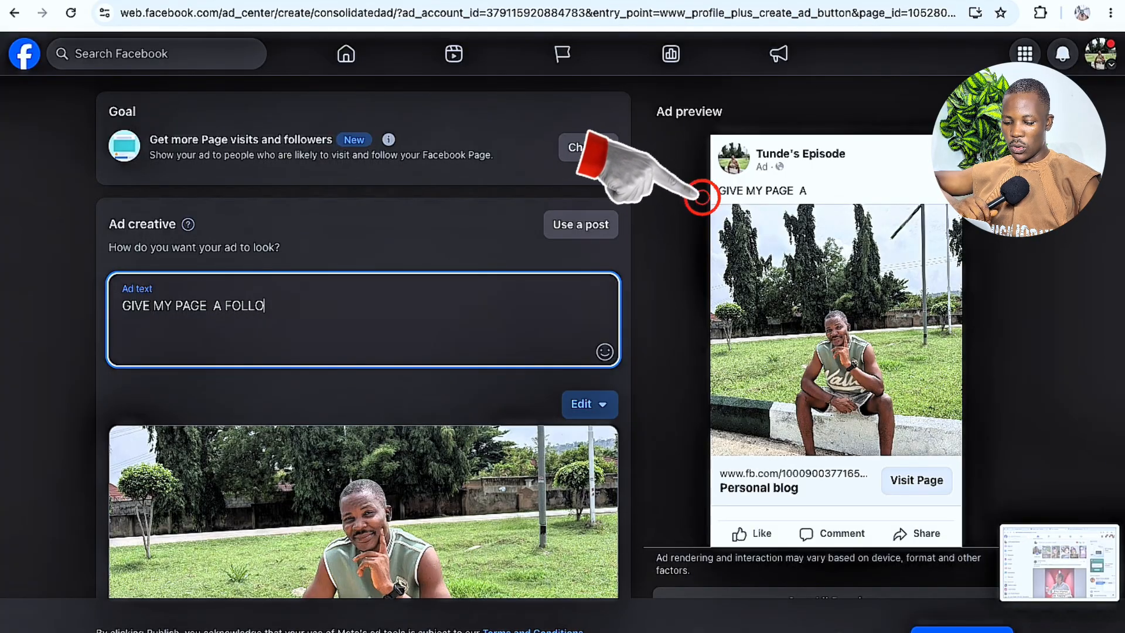
text(LLOW)
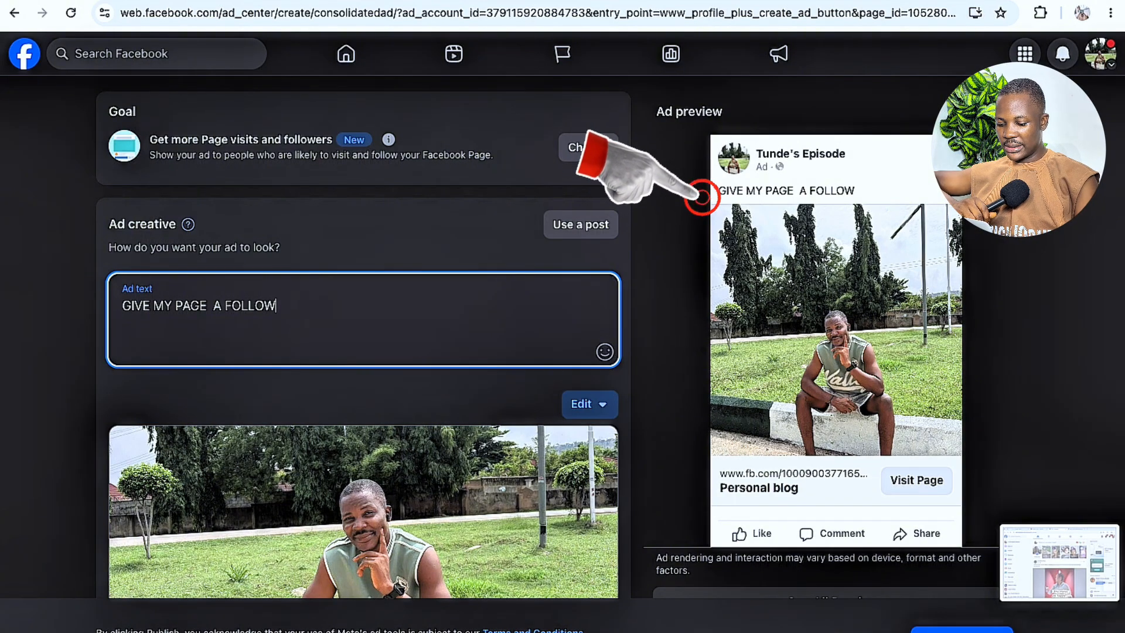
text( FO)
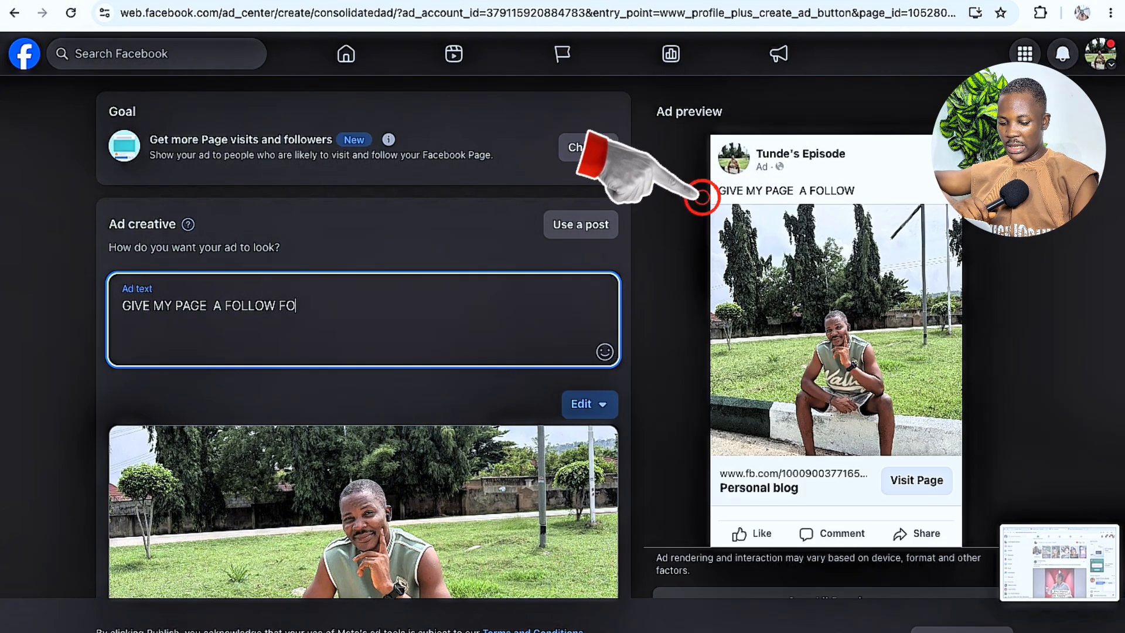
text(R AM)
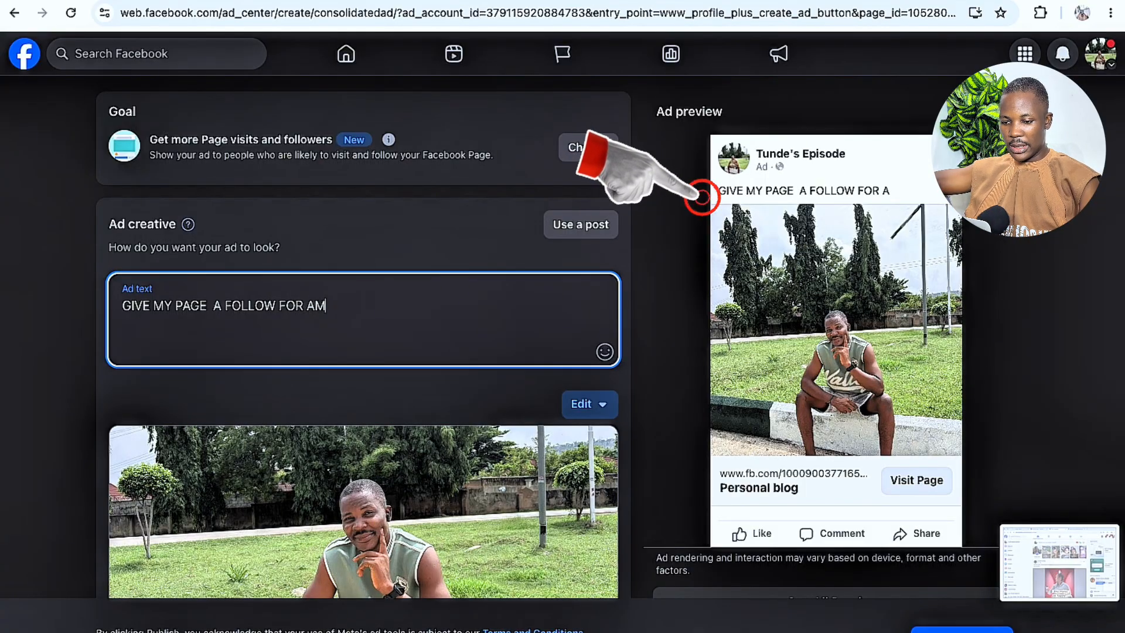
text(AI)
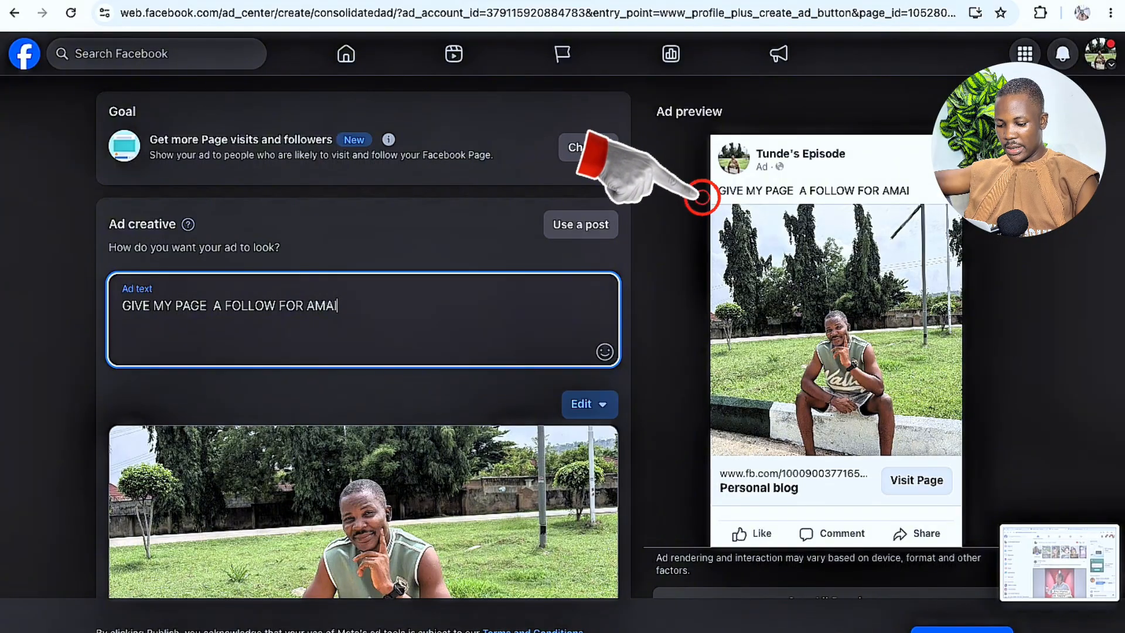
key(BackSpace)
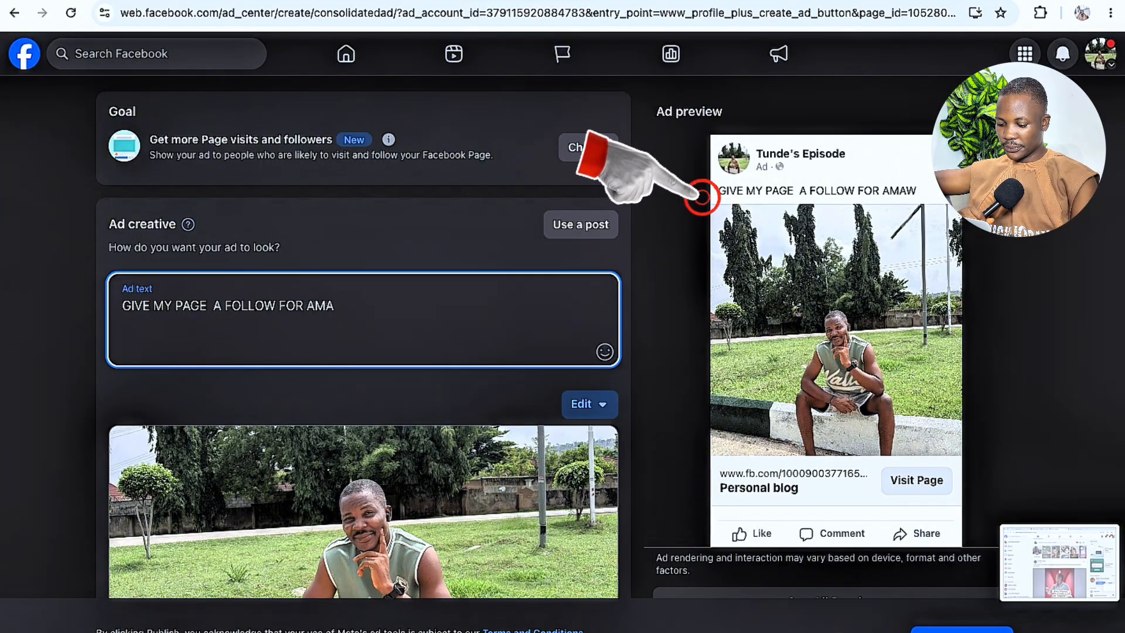
text(Z)
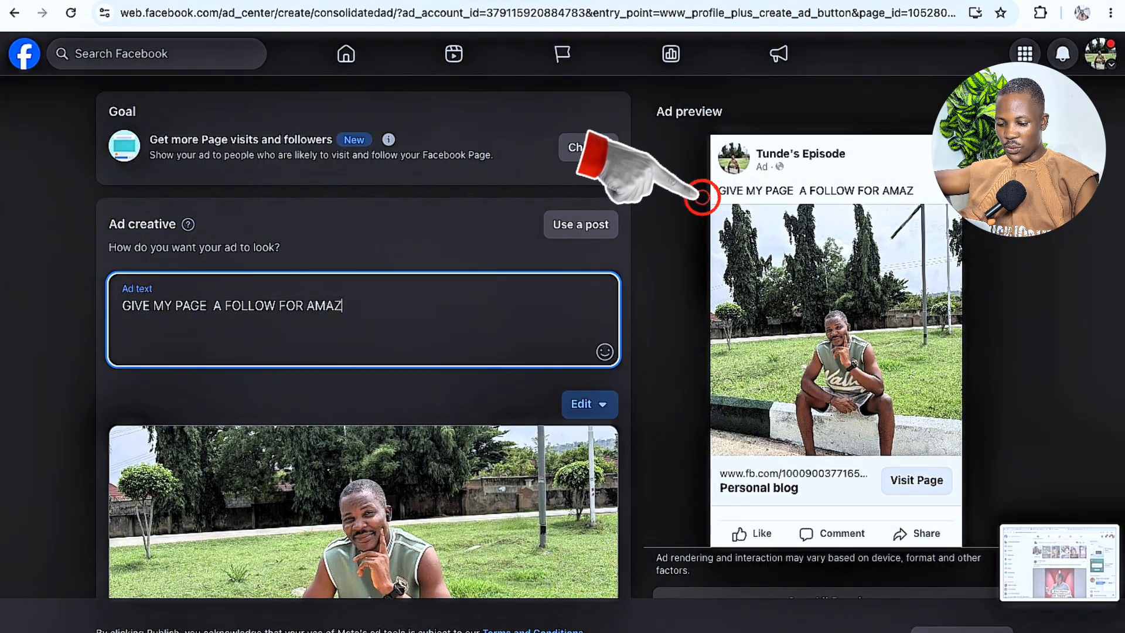
text(ING)
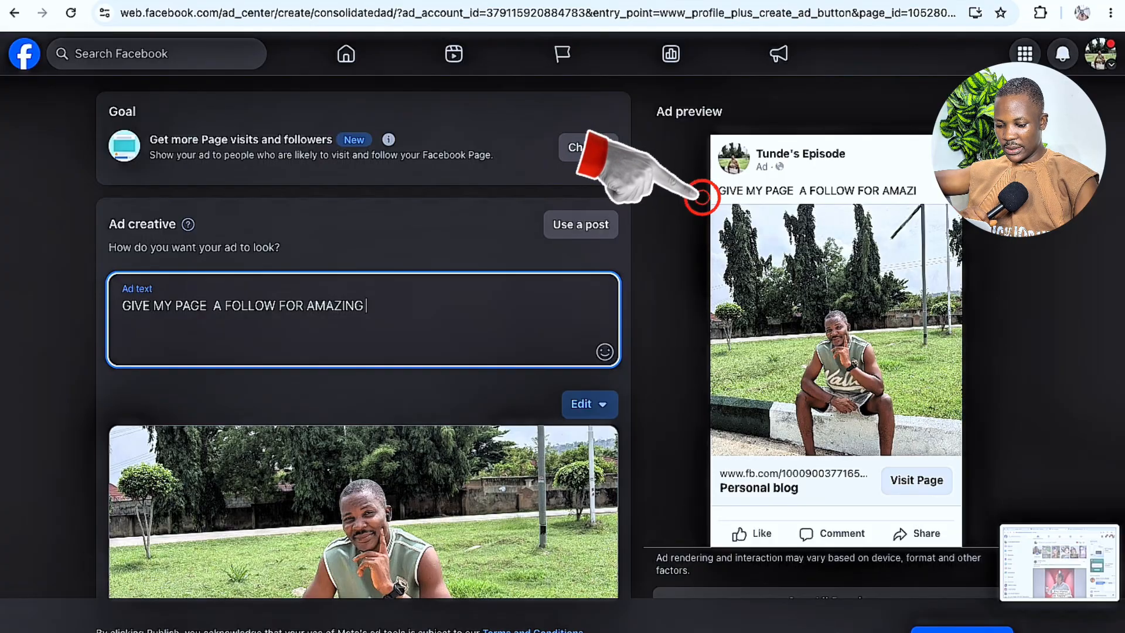
text( CON)
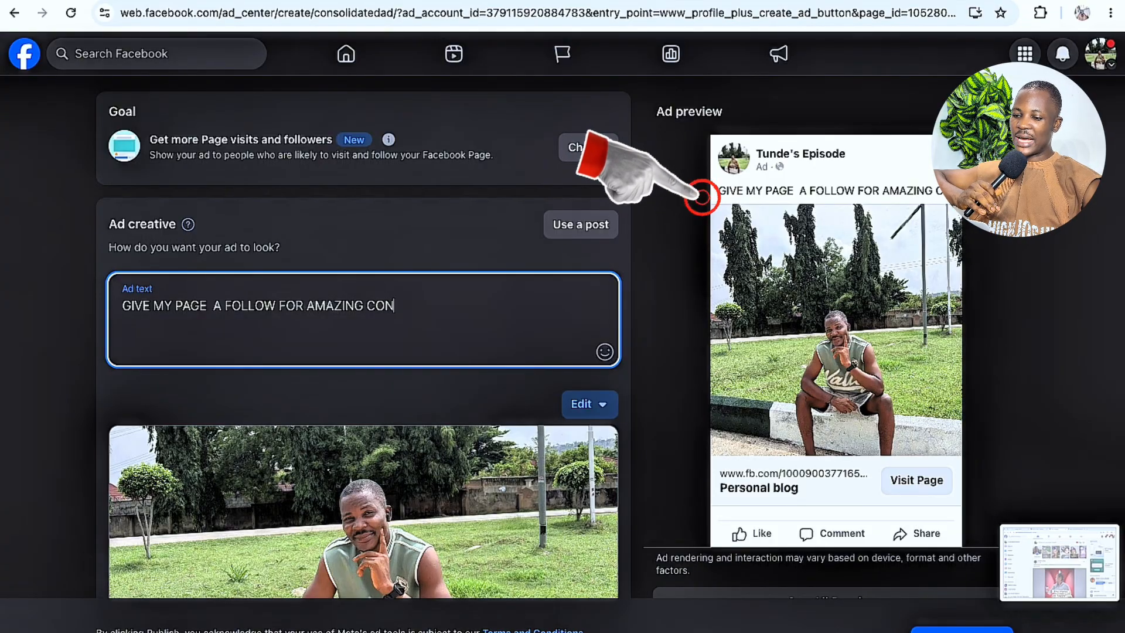
text(T)
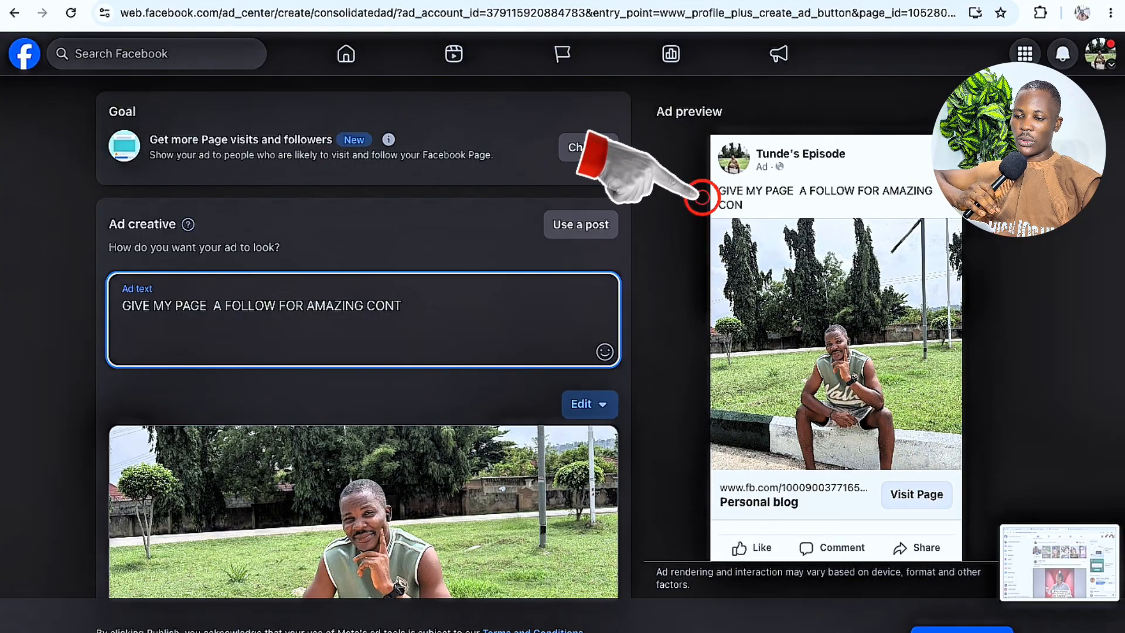
text(ENT)
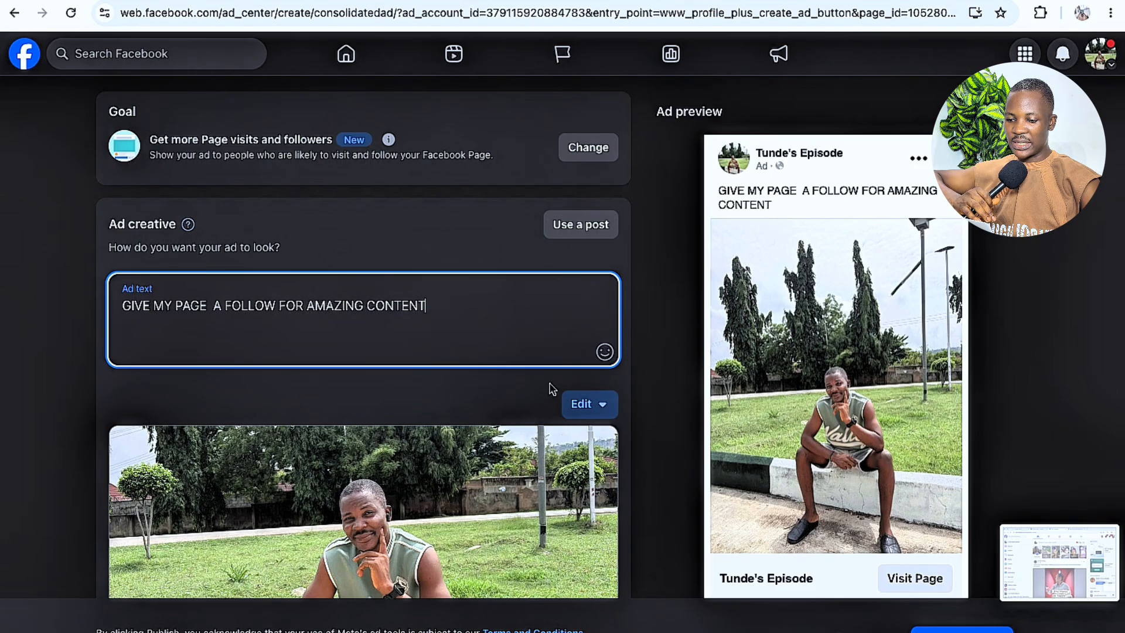
click(508, 398)
scroll(508, 399, down, 3)
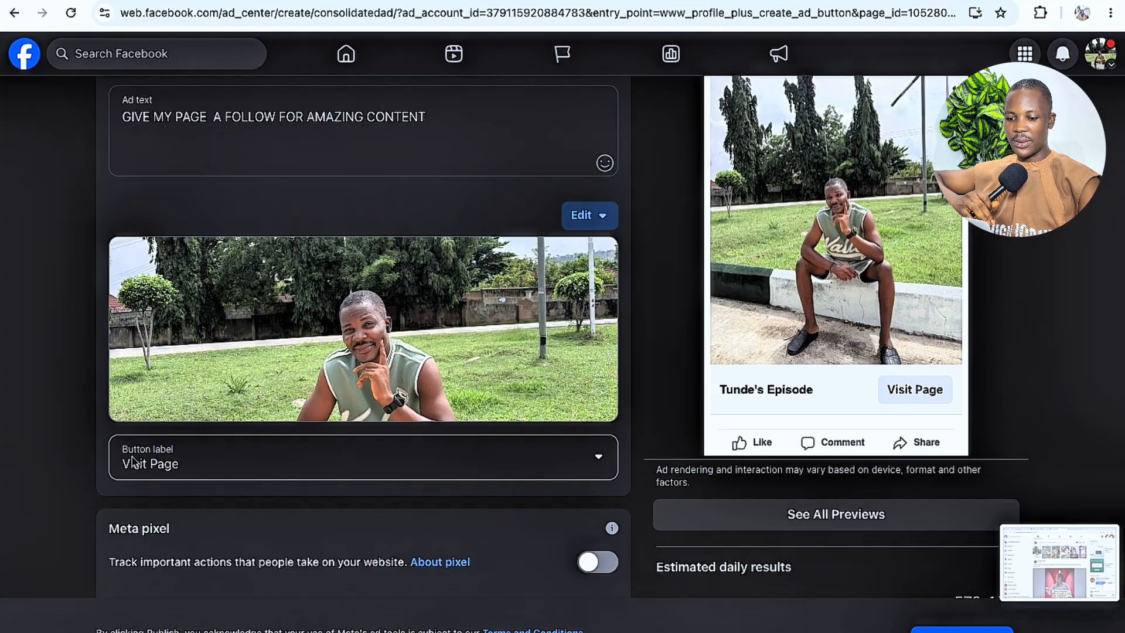
Check which button labels are available for the ad and keep Visit Page.
scroll(134, 463, down, 1)
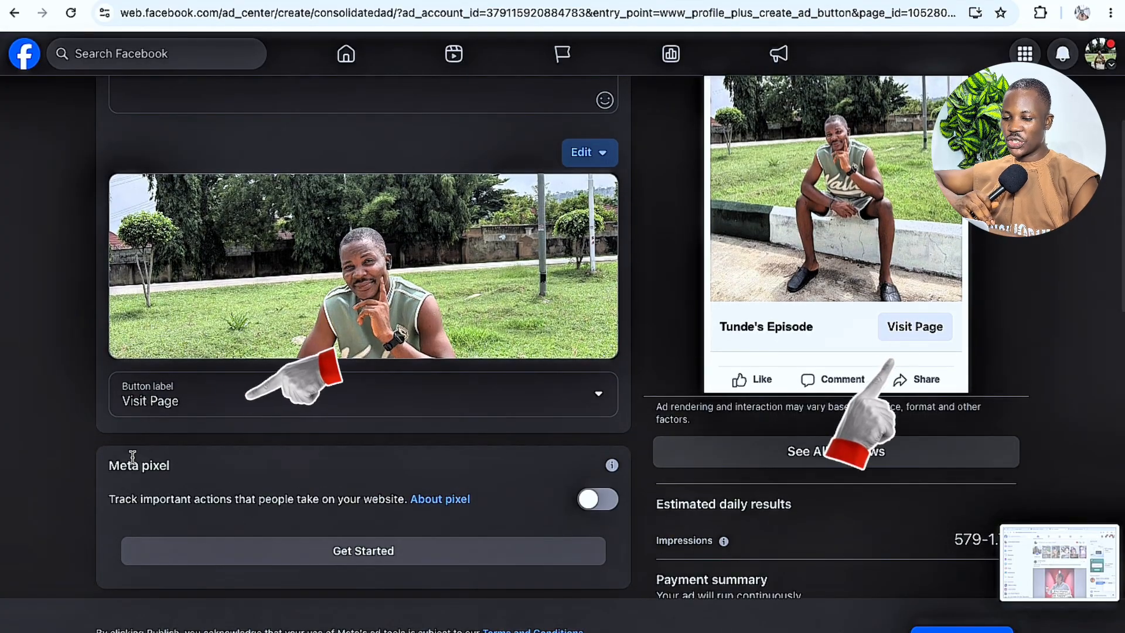
click(211, 406)
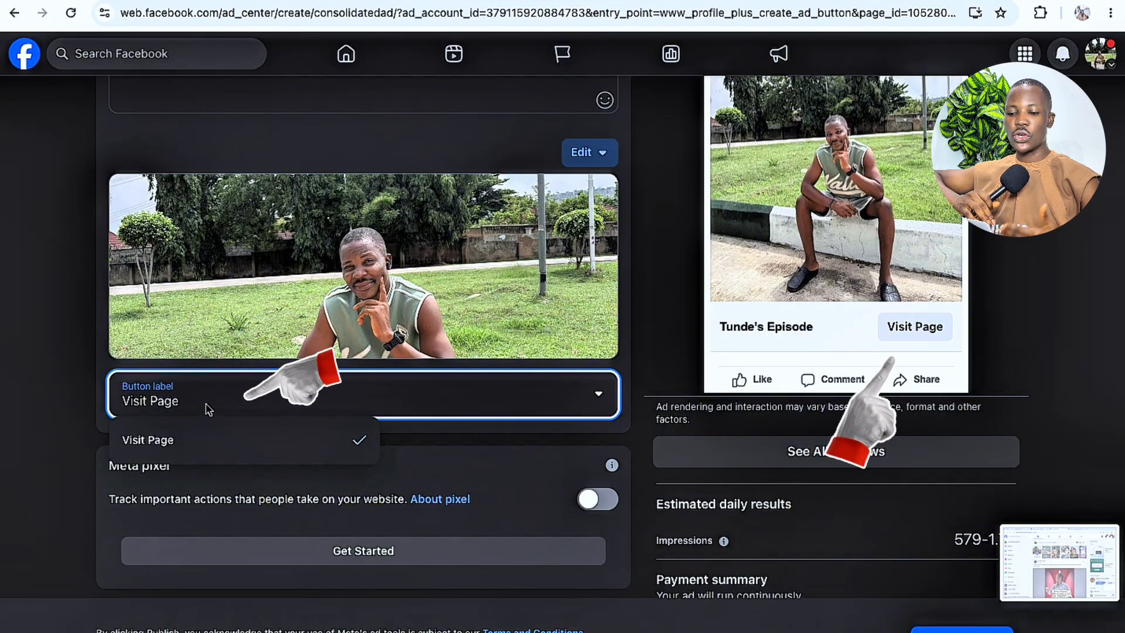
click(236, 373)
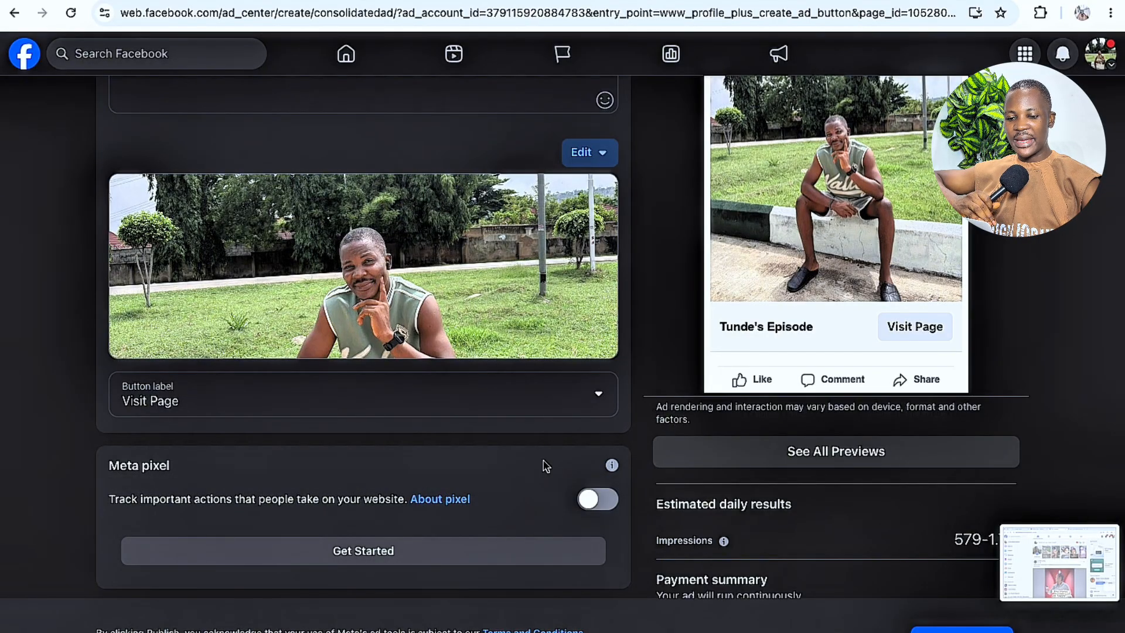
Add United Kingdom to the locations of the ad's Advantage+ audience and save the audience.
scroll(546, 466, down, 4)
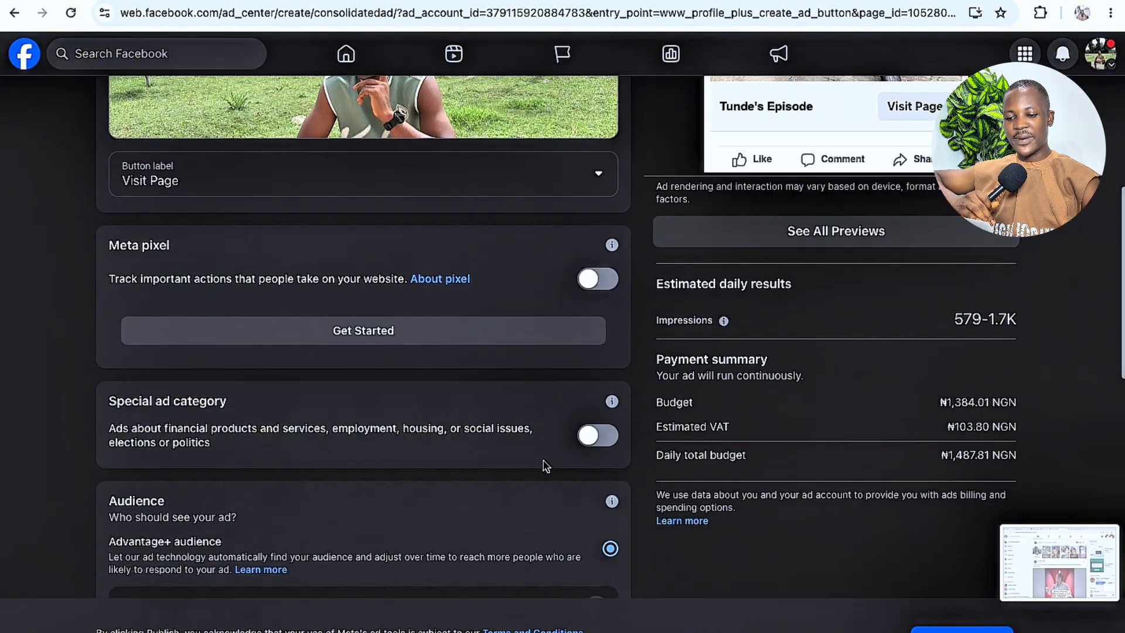
scroll(546, 466, down, 1)
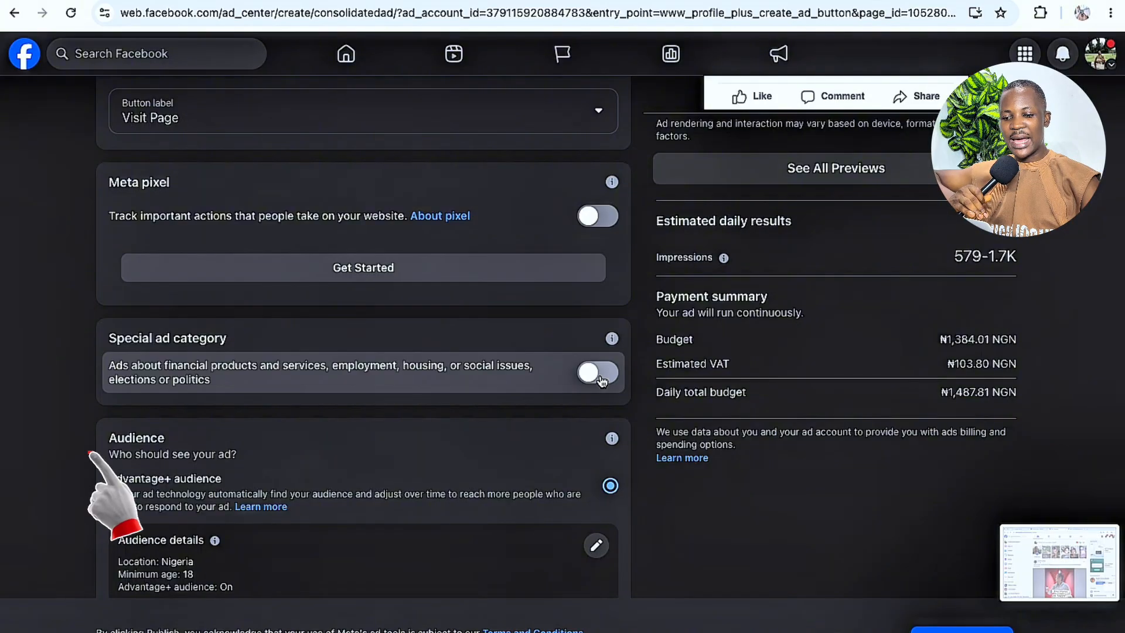
scroll(602, 380, down, 2)
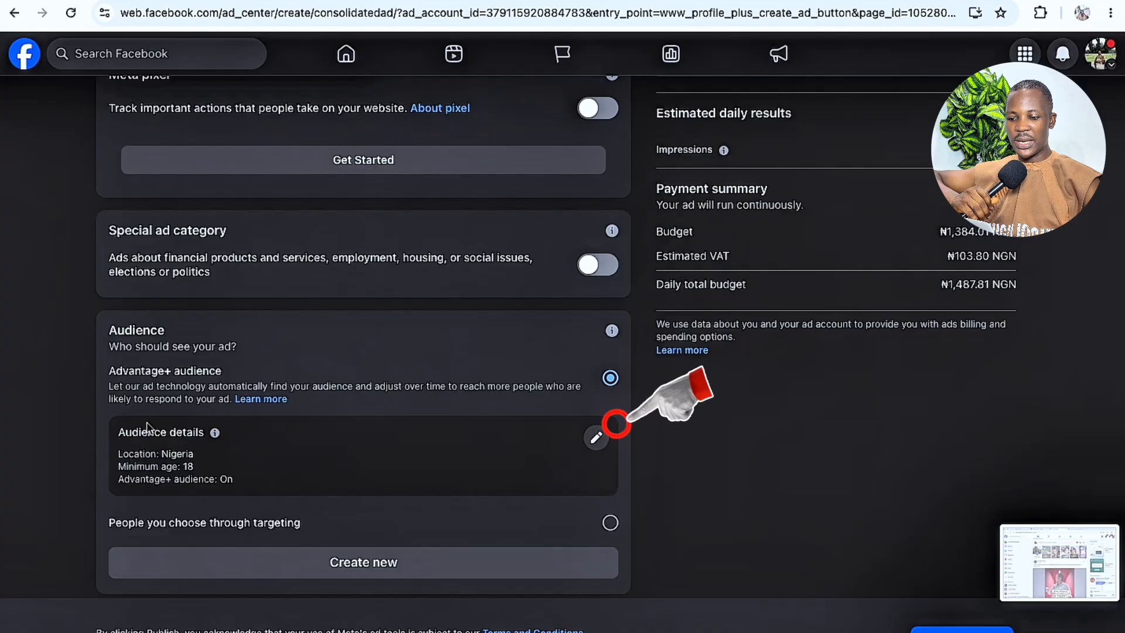
click(597, 438)
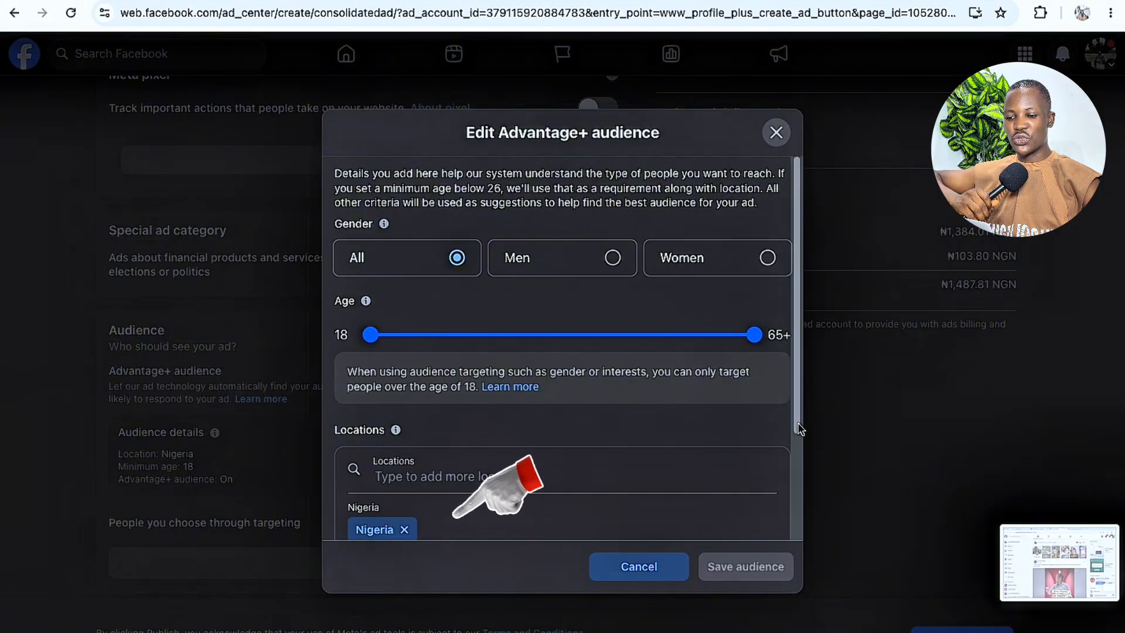
scroll(779, 538, down, 3)
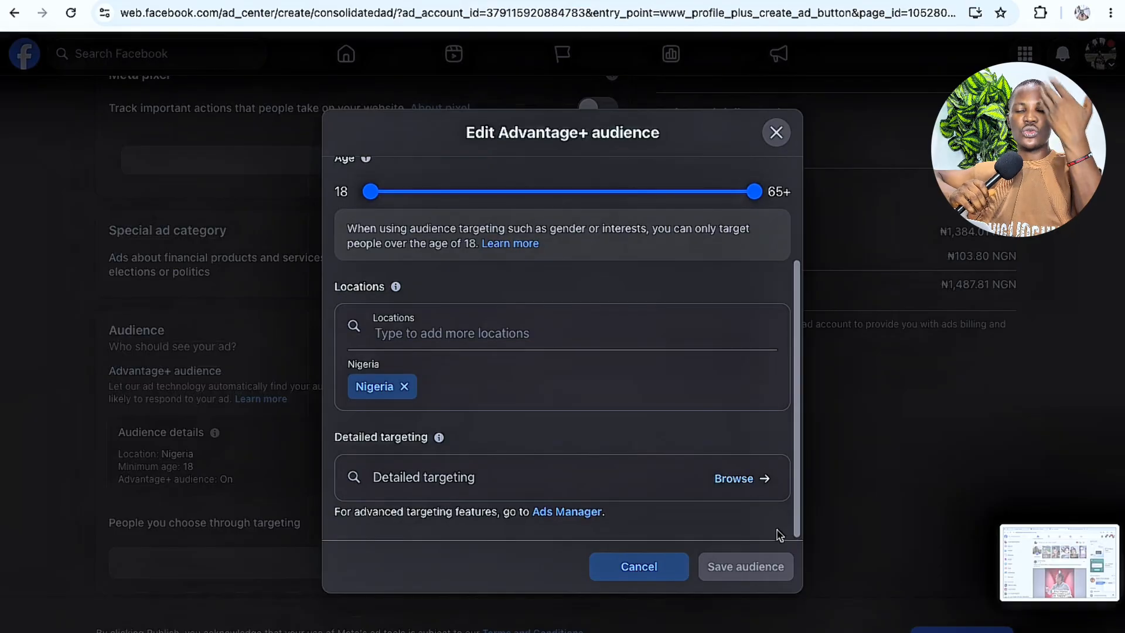
click(423, 332)
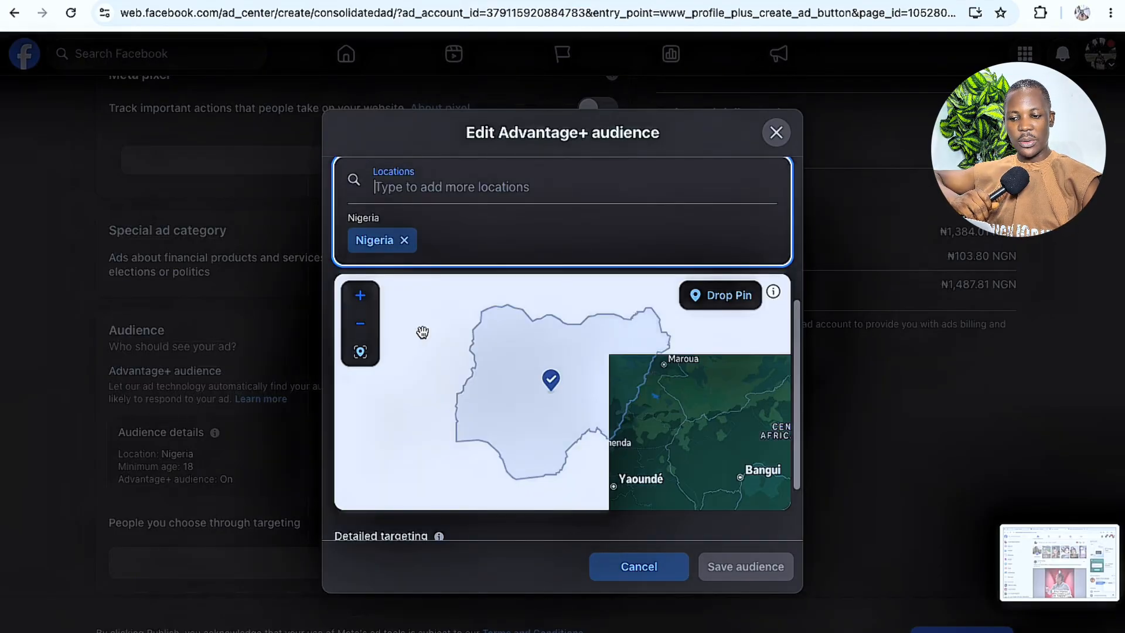
text(UNI)
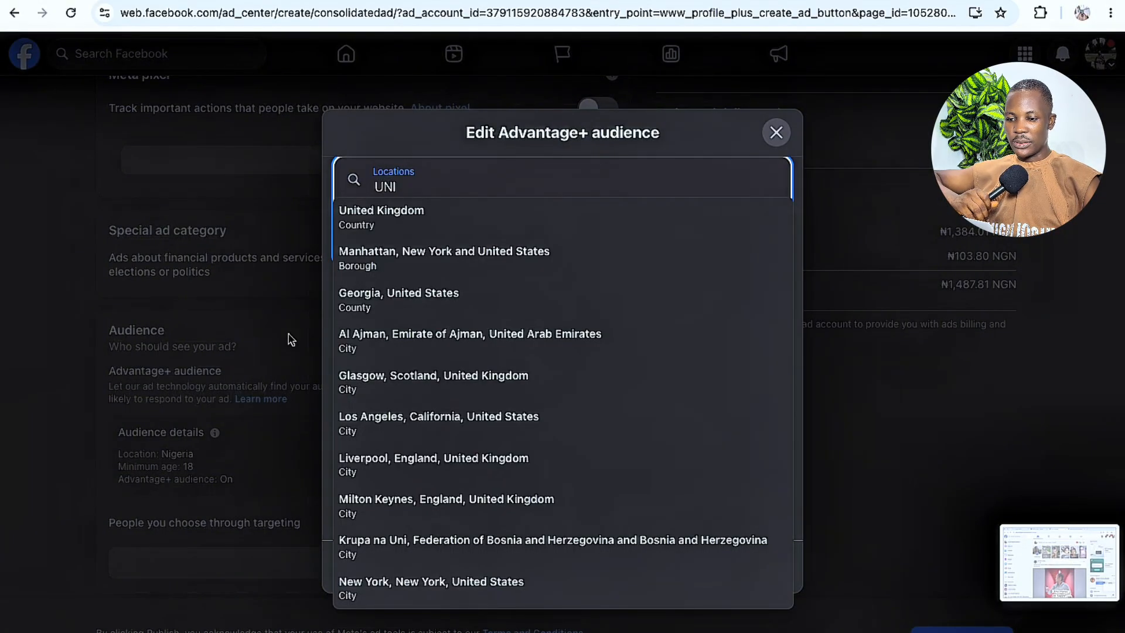
click(378, 234)
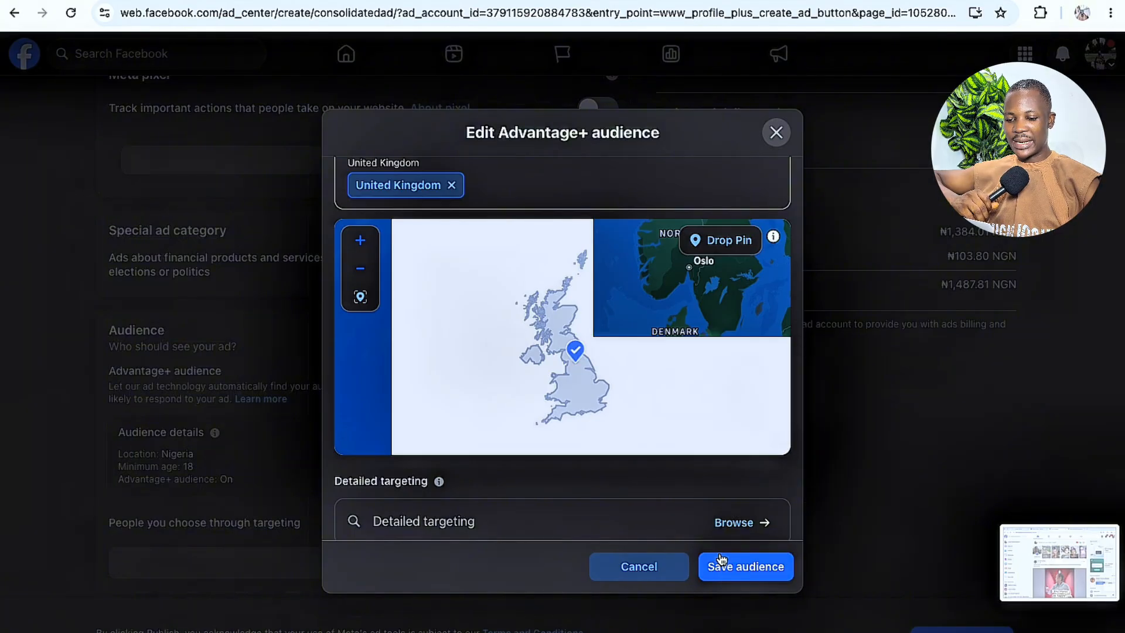
click(720, 565)
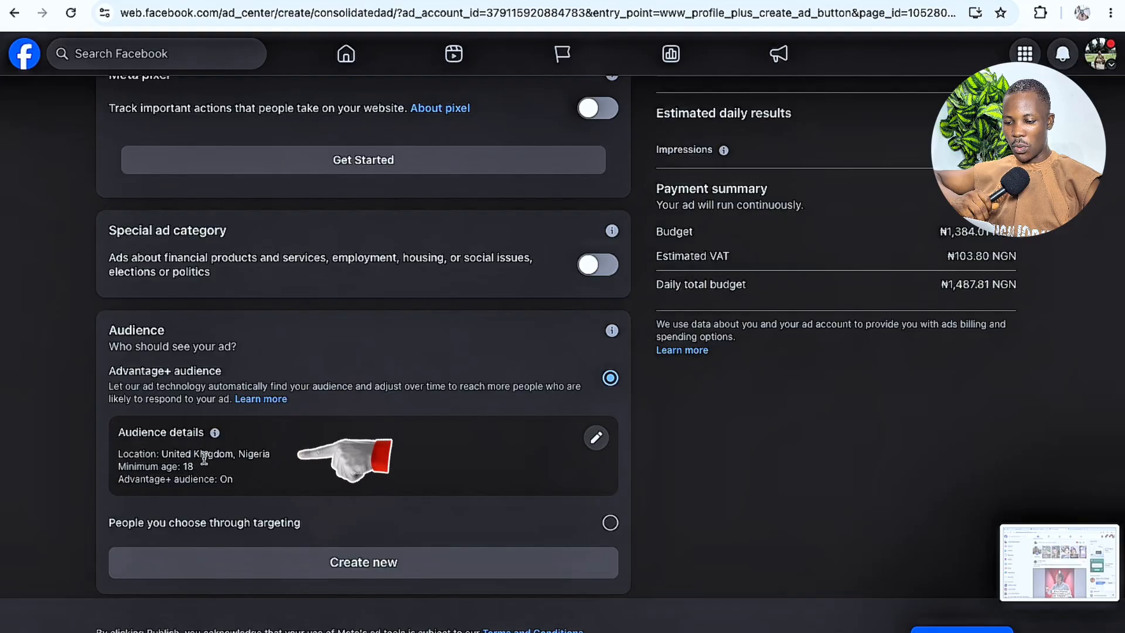
Add United States to the locations of the Advantage+ audience and save the audience.
click(596, 438)
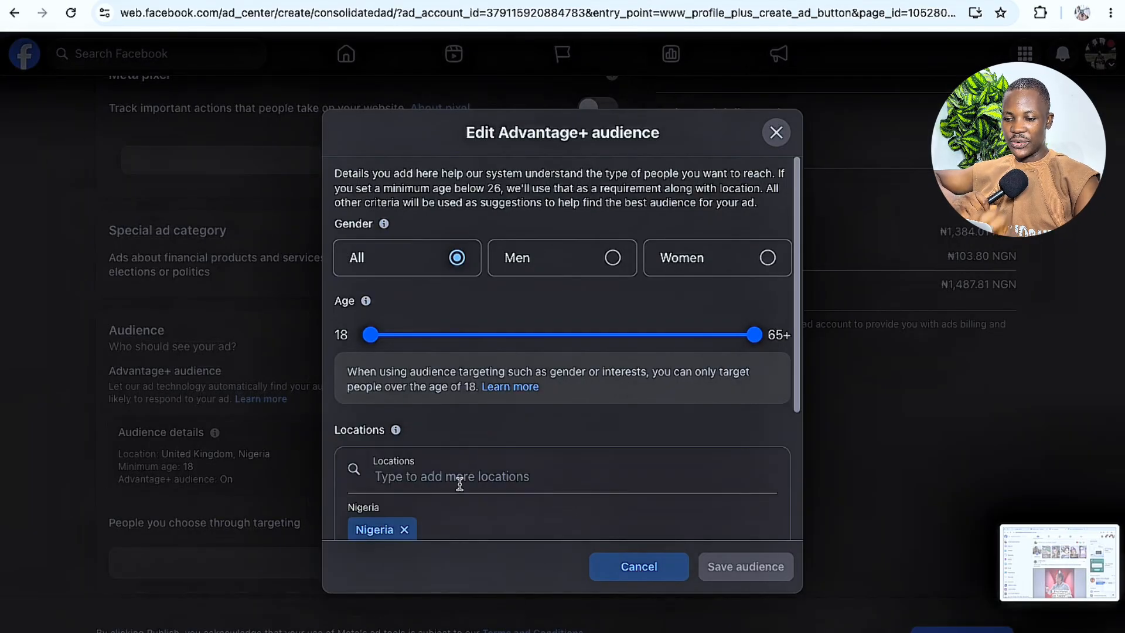
click(461, 474)
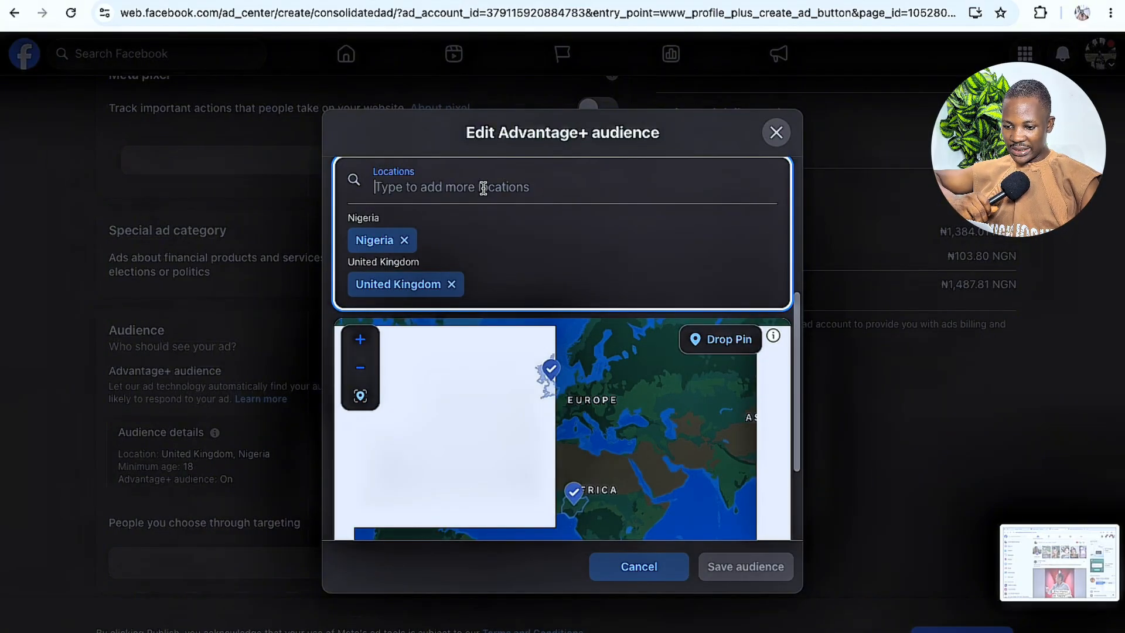
text(UNI)
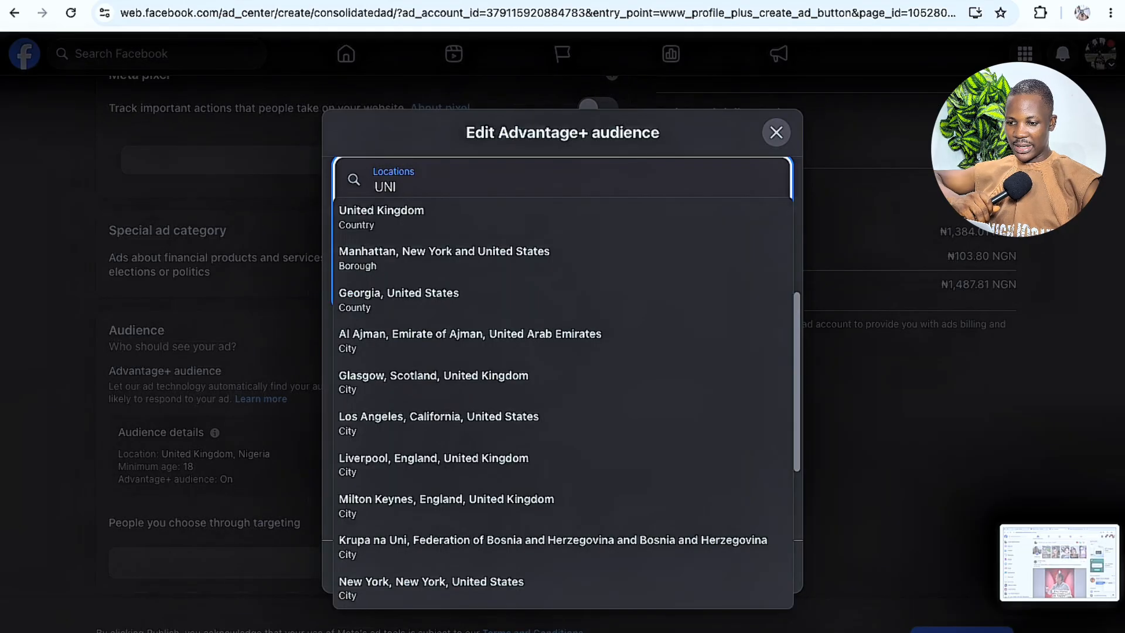
text(TED)
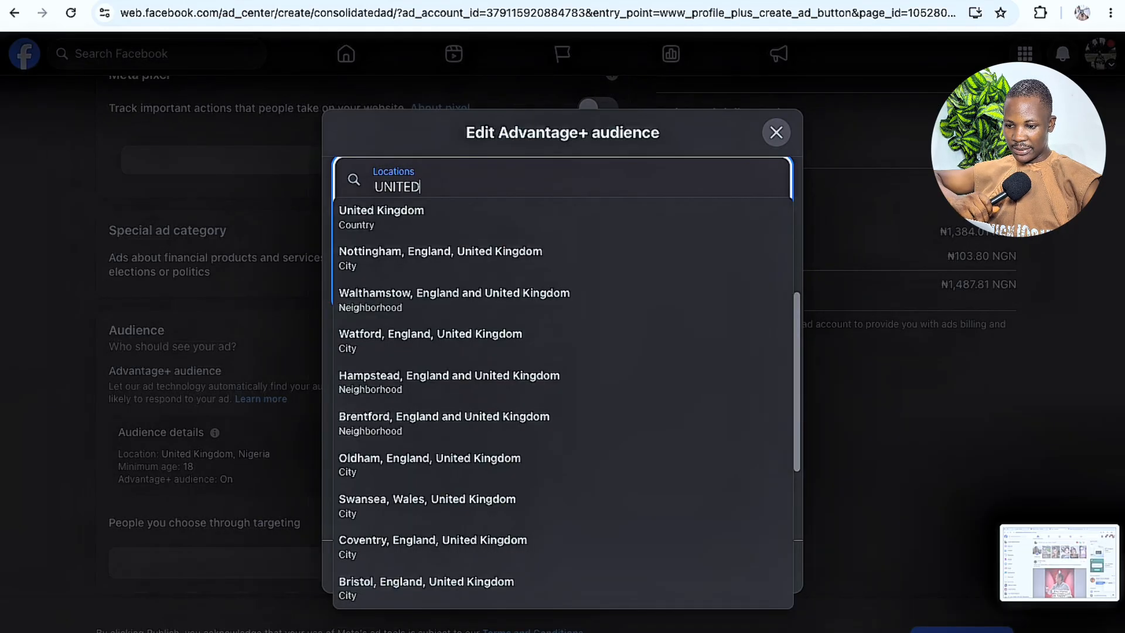
text( ST)
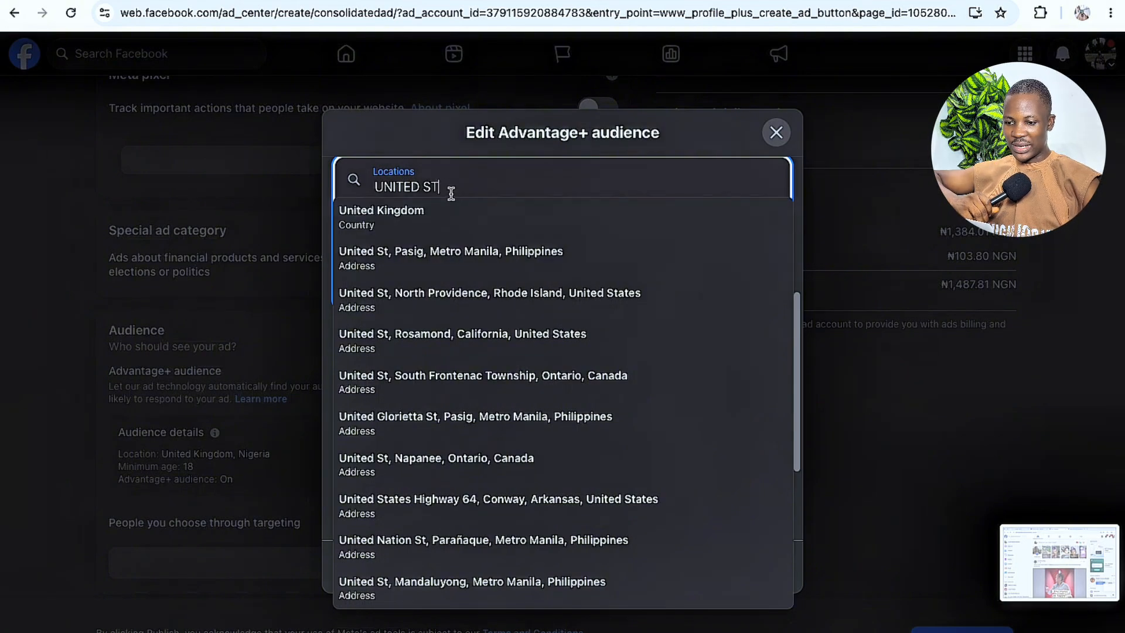
text(ATE)
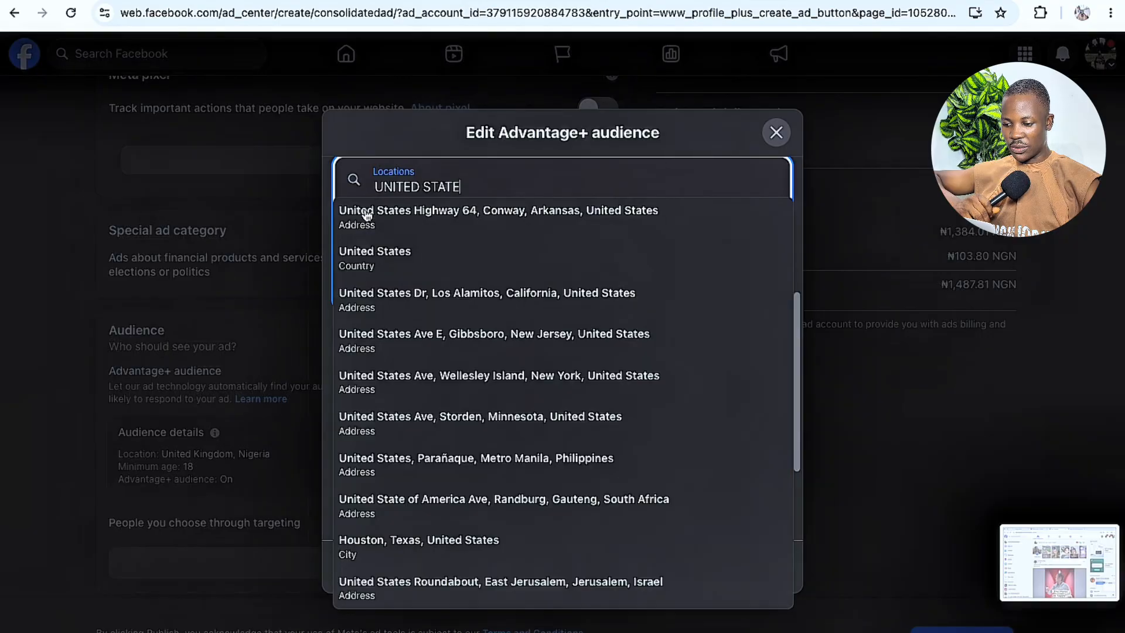
click(386, 272)
scroll(623, 439, down, 3)
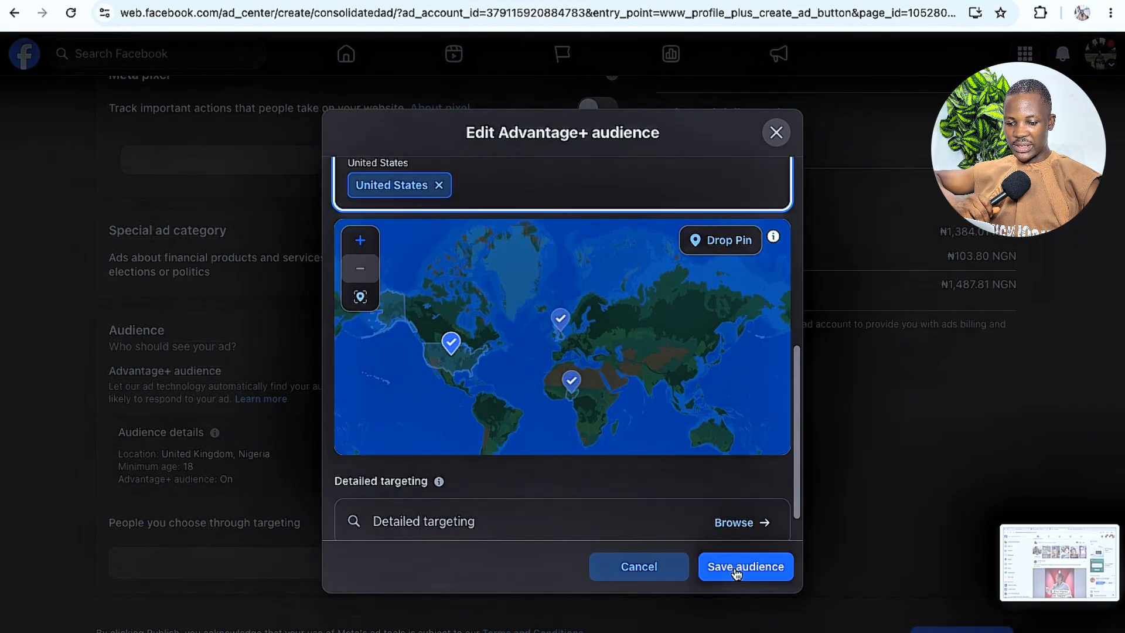
click(735, 572)
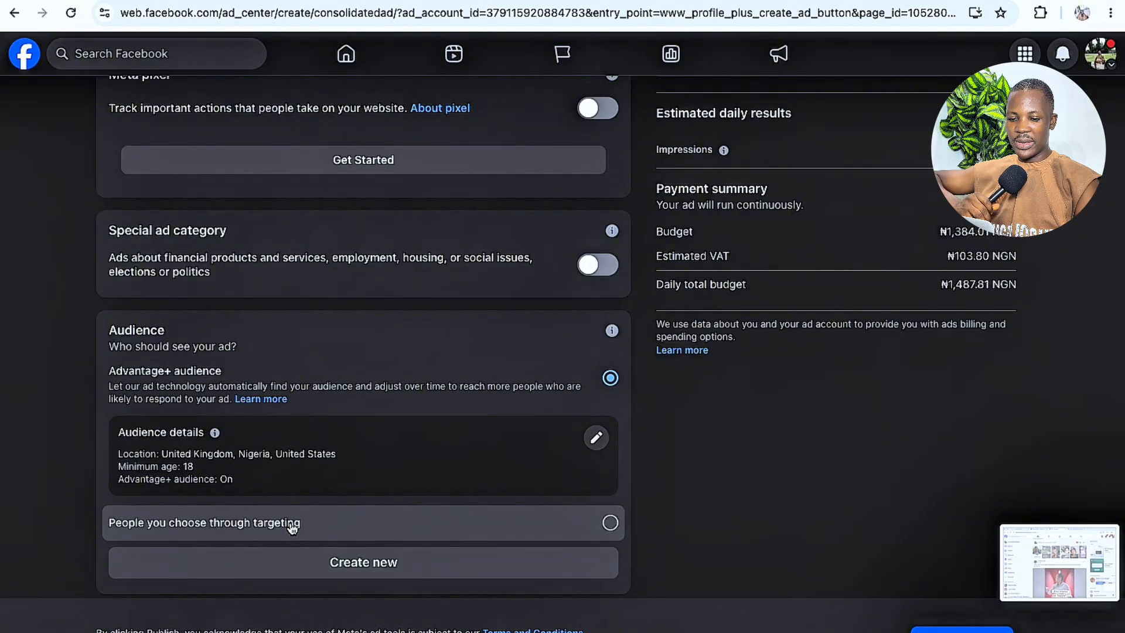
Give the ad's duration an end date instead of running continuously and set it to 10 days.
scroll(292, 525, down, 4)
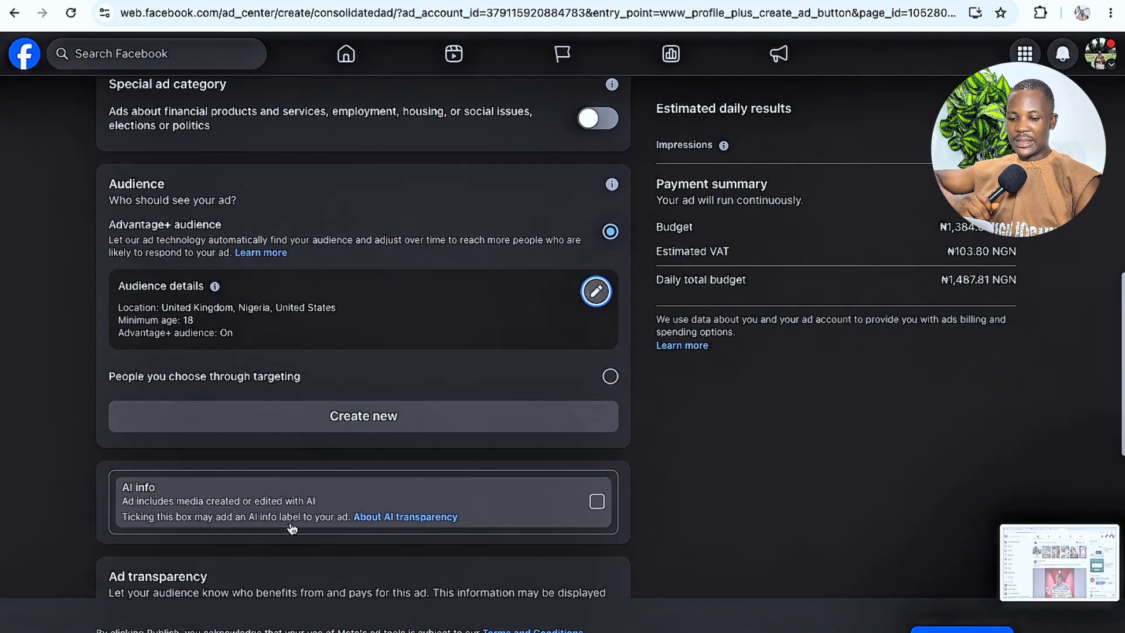
scroll(291, 527, down, 3)
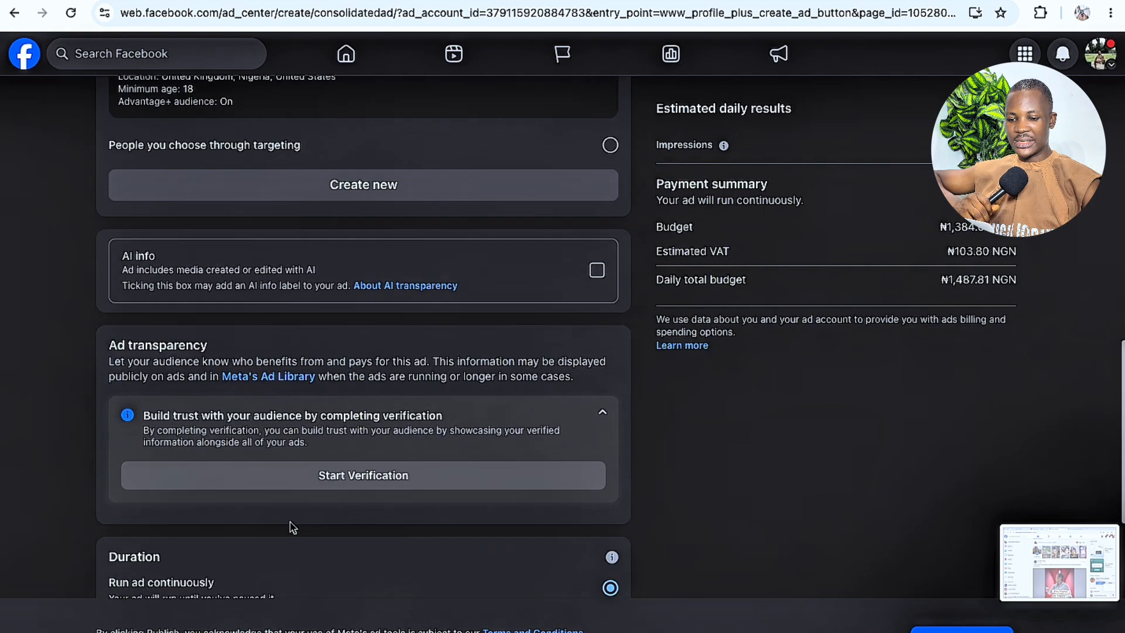
scroll(291, 526, down, 3)
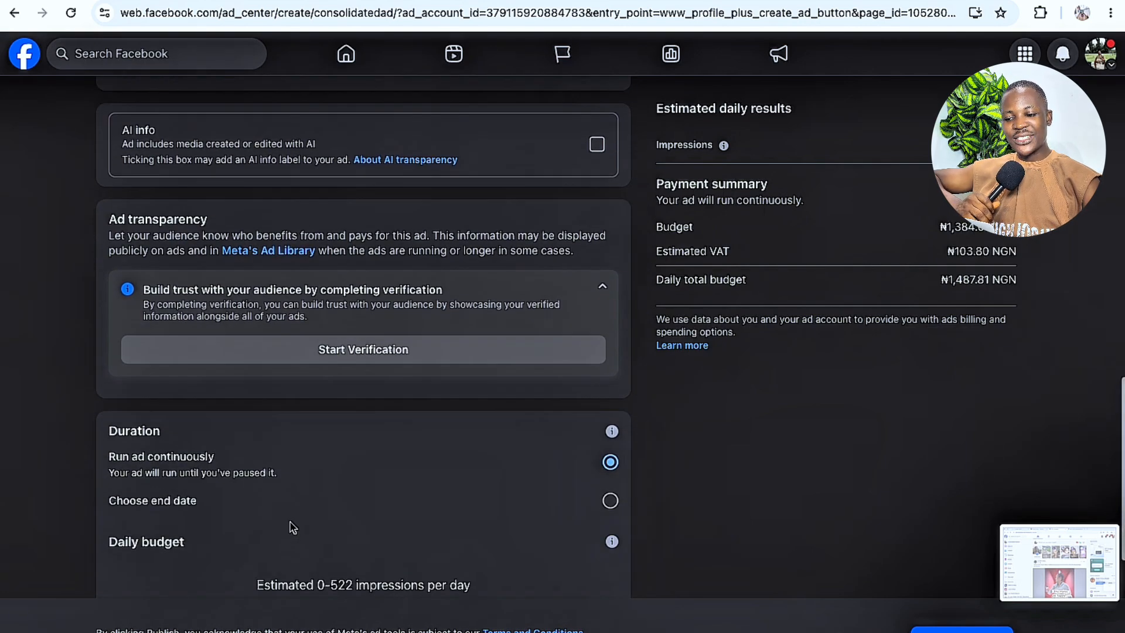
scroll(292, 523, down, 1)
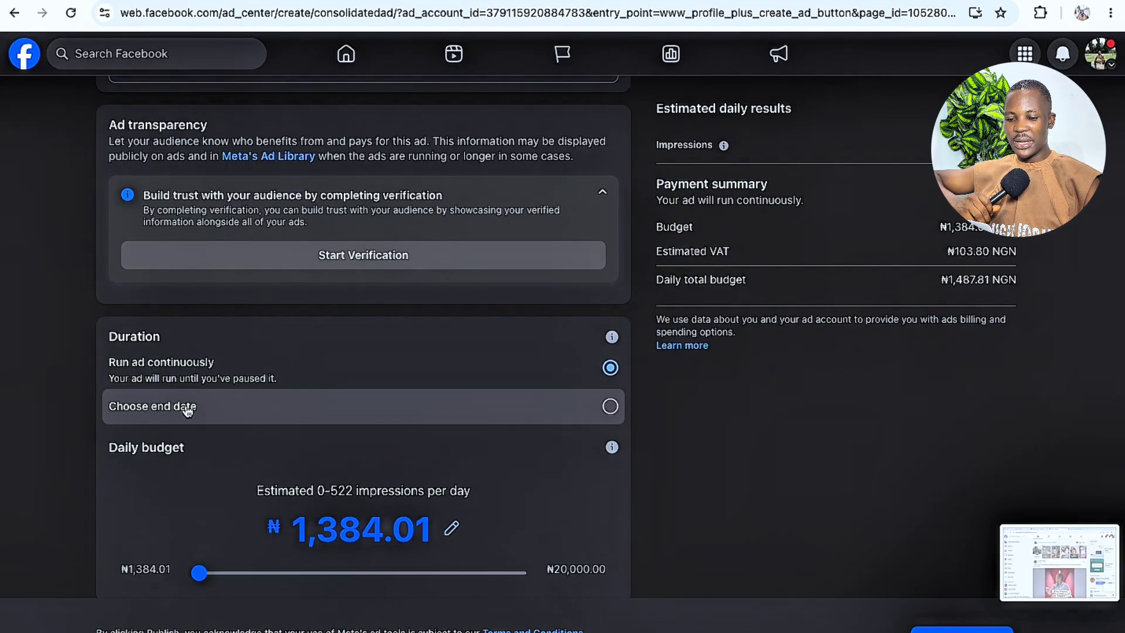
click(612, 409)
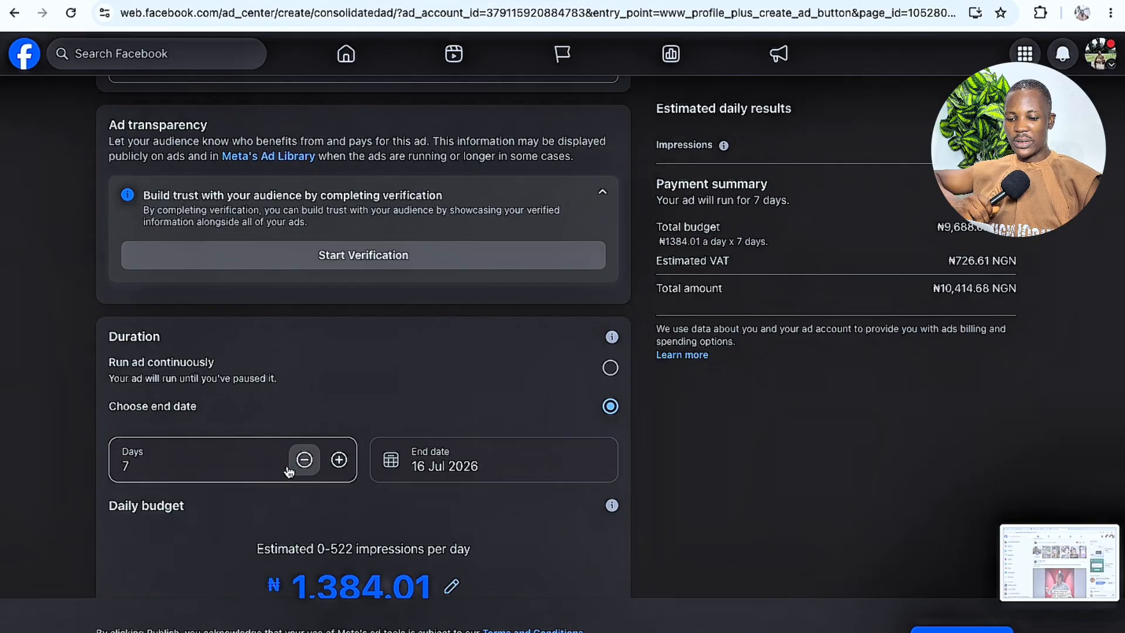
click(305, 461)
click(305, 460)
click(305, 460)
click(305, 460)
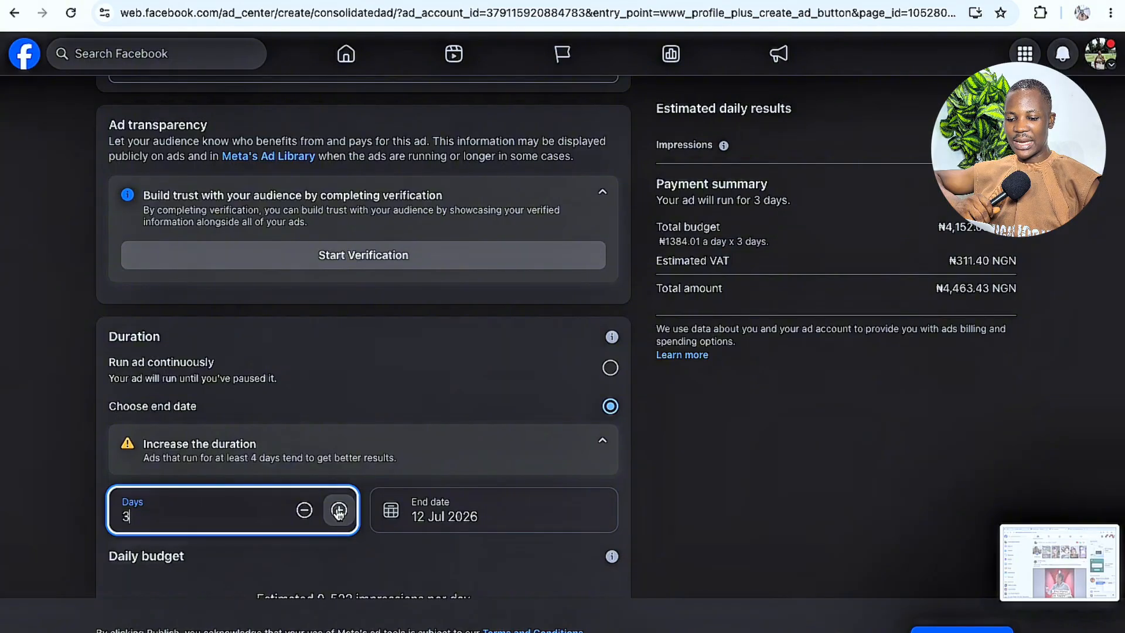
click(339, 511)
click(338, 461)
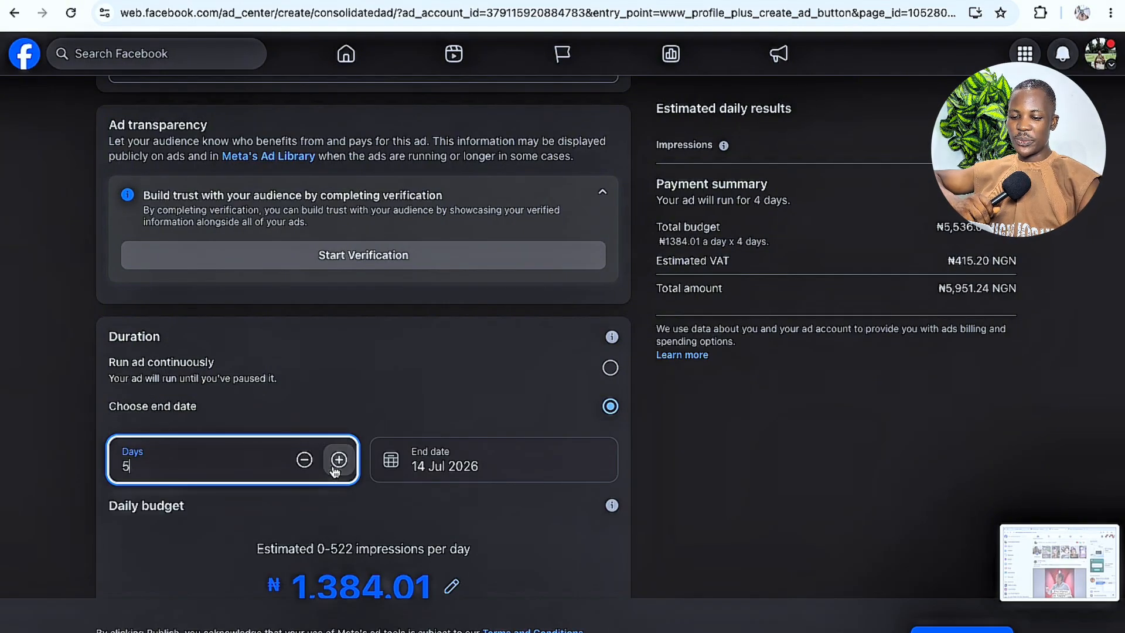
click(338, 460)
click(339, 459)
click(339, 459)
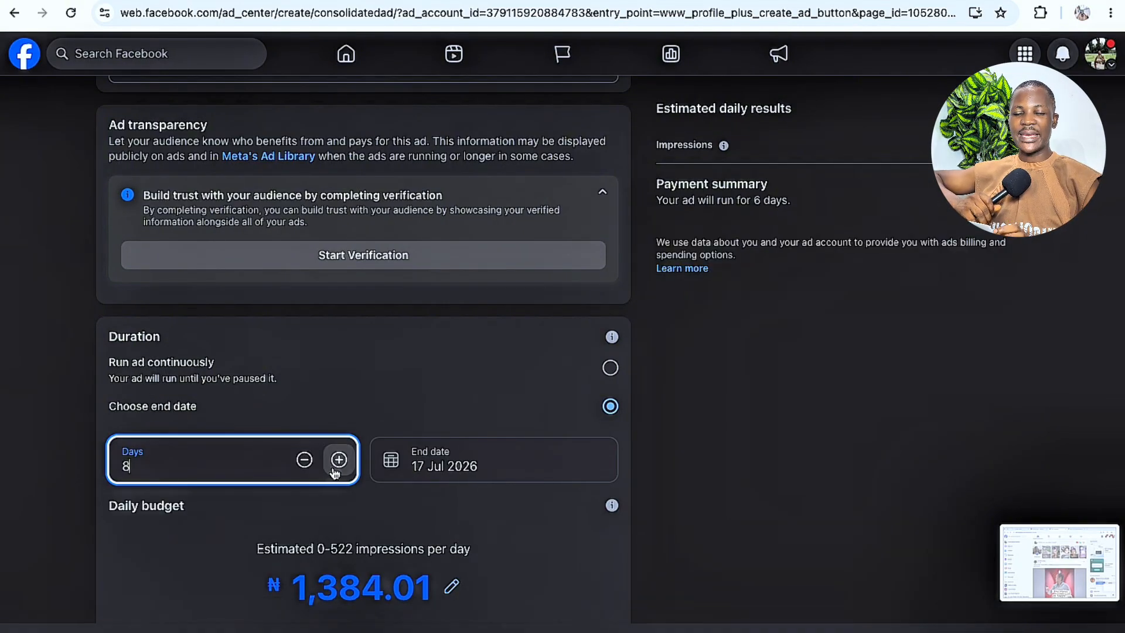
click(339, 459)
click(339, 459)
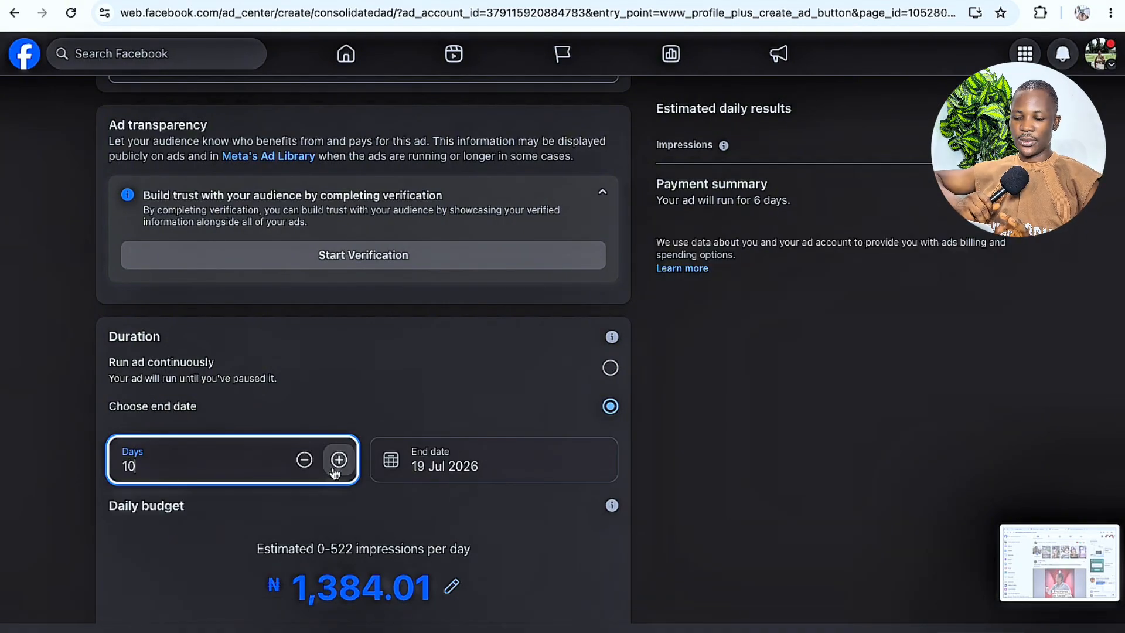
click(524, 507)
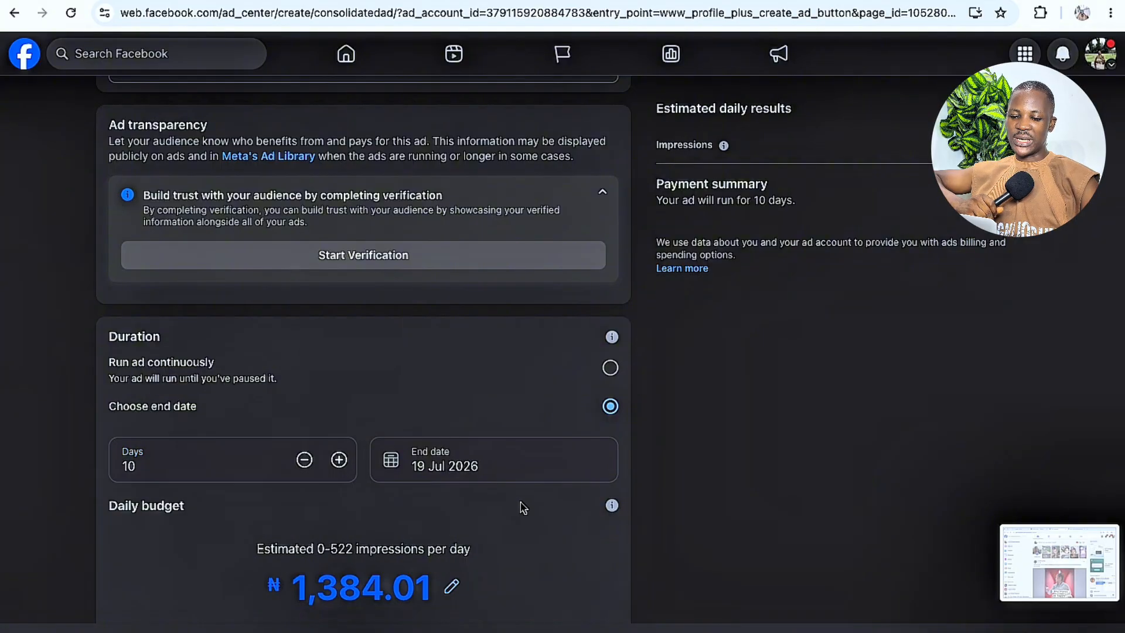
Review the ad's daily budget and placements and its payment summary with total budget, estimated VAT and total amount.
scroll(523, 508, down, 3)
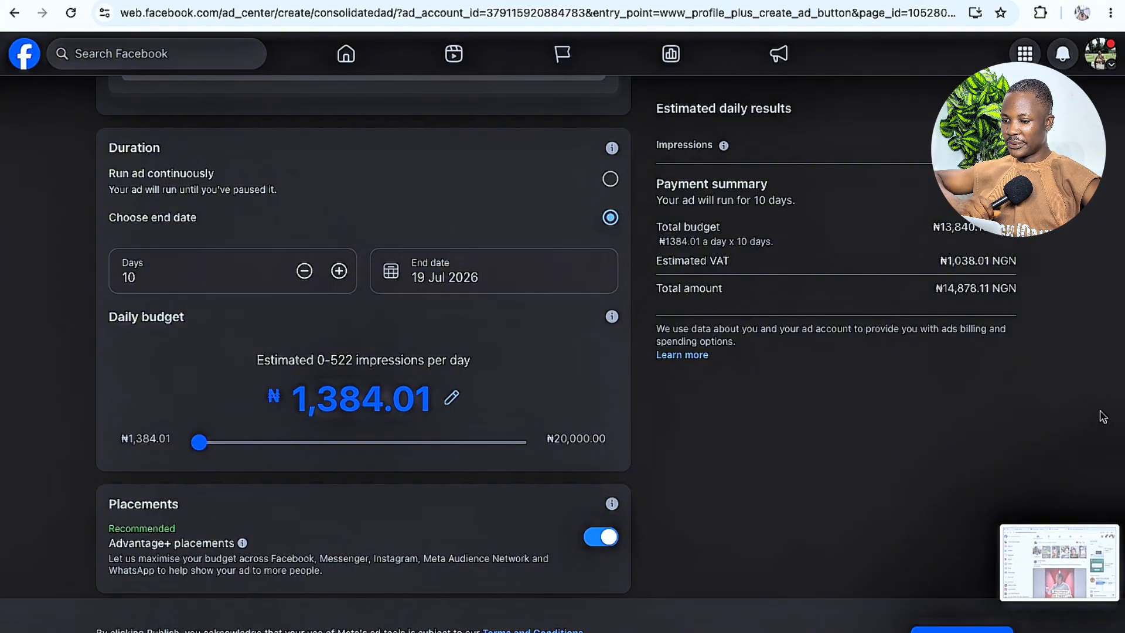
scroll(1103, 417, up, 2)
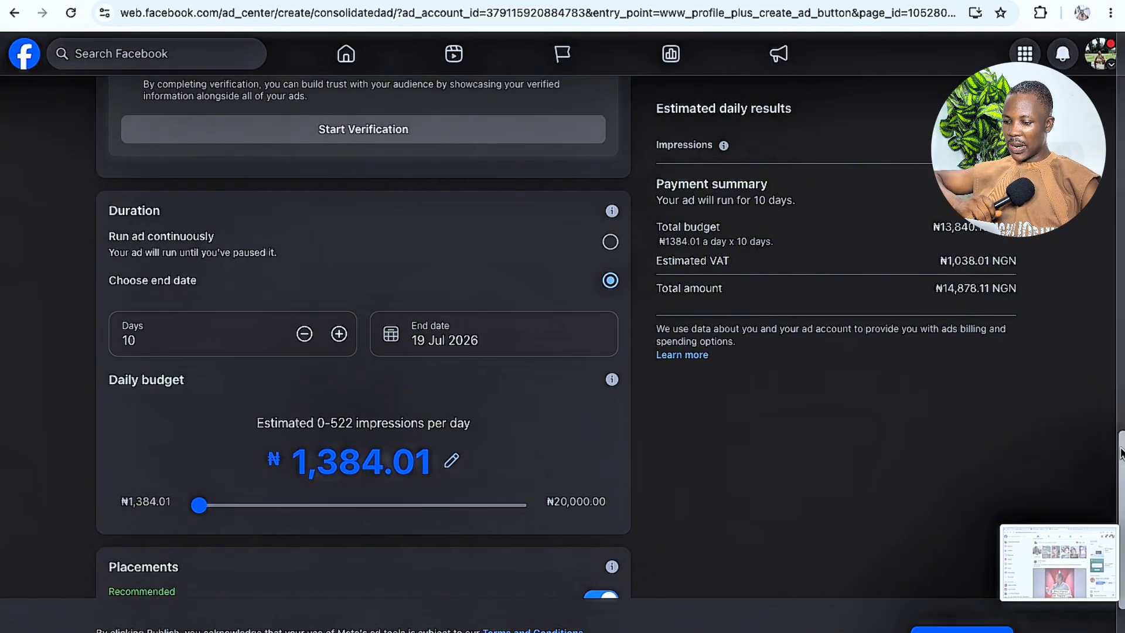
drag(1120, 451, 1052, 179)
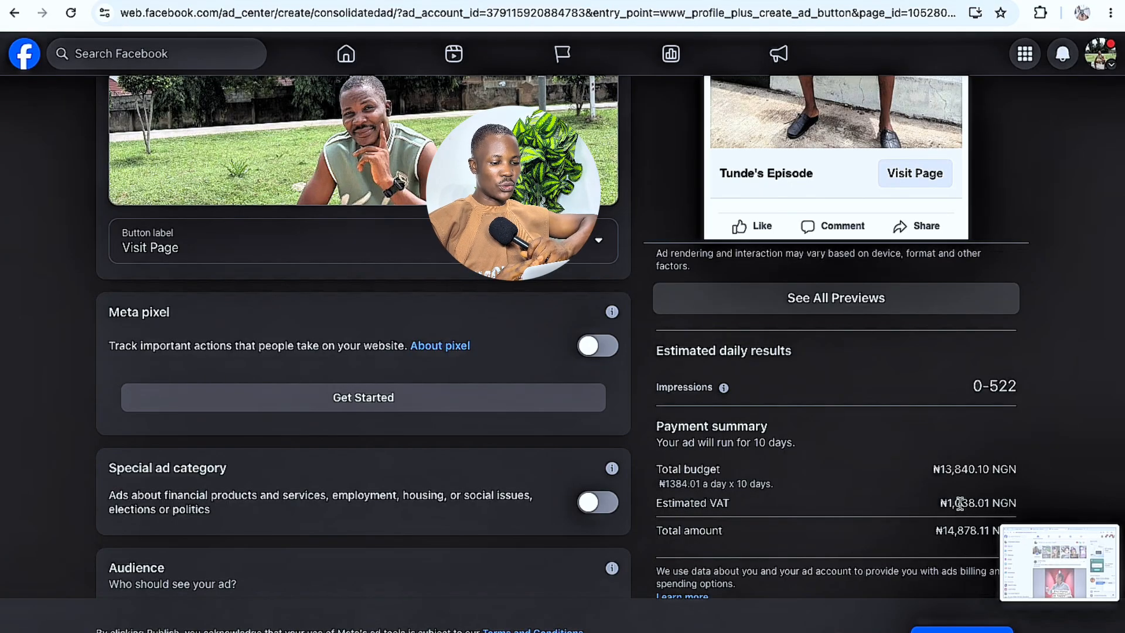
scroll(960, 504, down, 1)
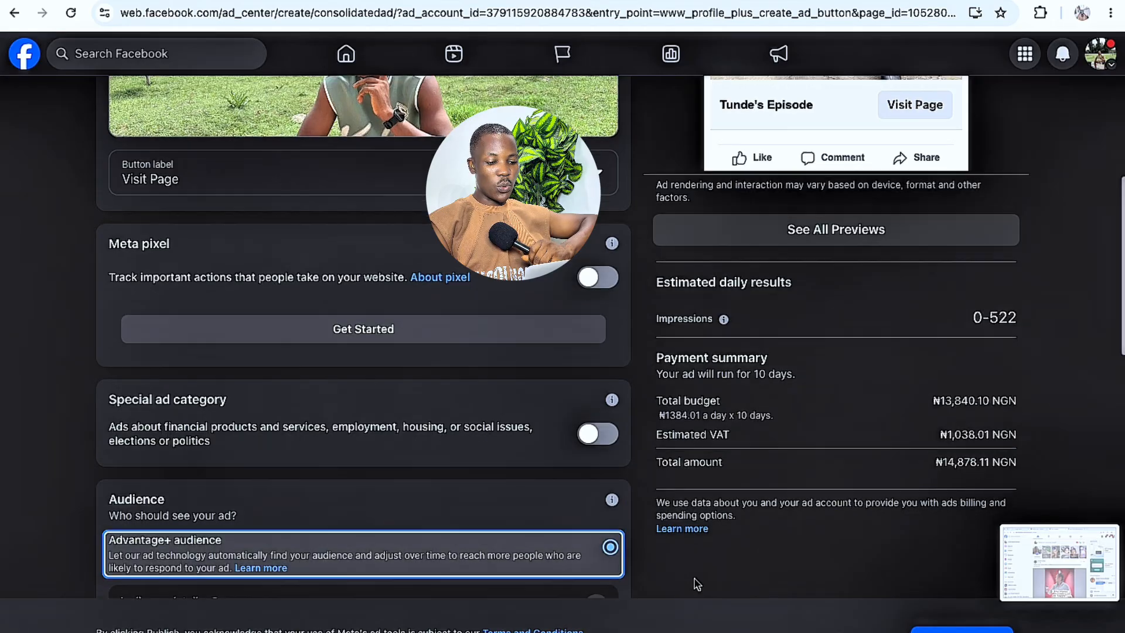
scroll(696, 584, down, 6)
scroll(696, 584, down, 8)
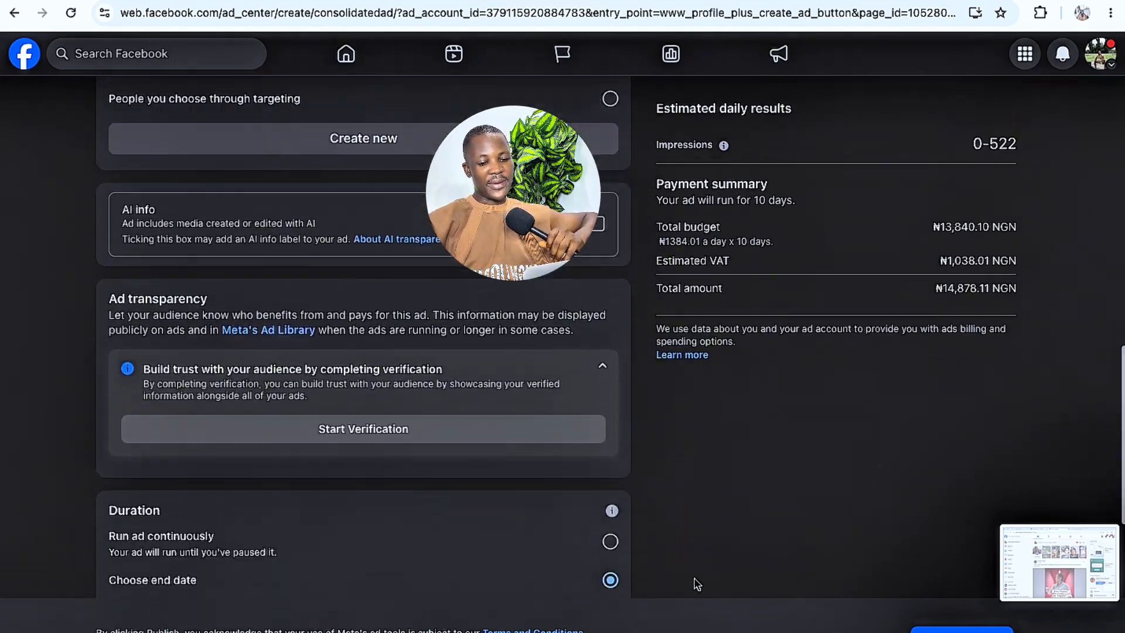
Raise the ad's daily budget to ₦3,000.00.
scroll(697, 584, down, 3)
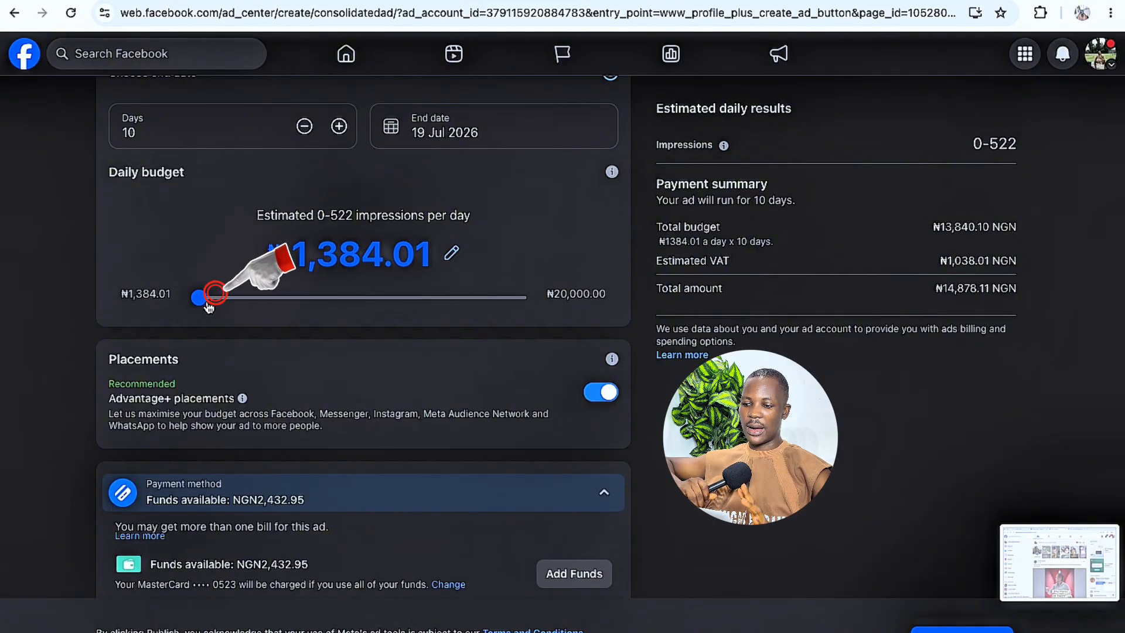
drag(203, 307, 339, 352)
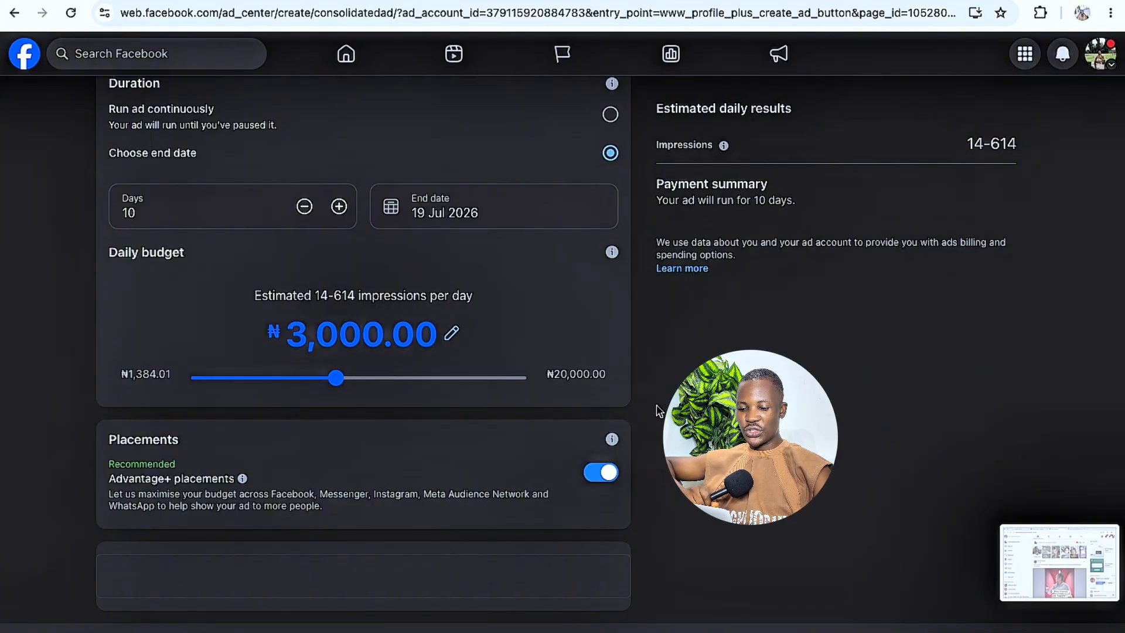
Check the available amounts and payment methods for adding funds to the ad account, and close the dialog without paying.
scroll(659, 411, down, 2)
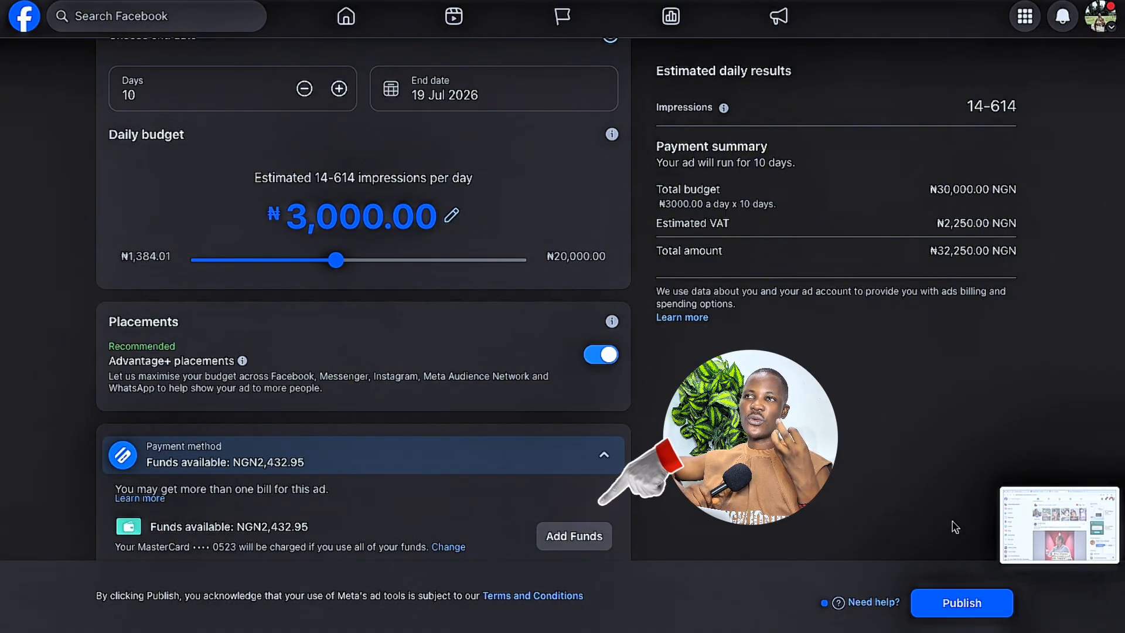
click(564, 542)
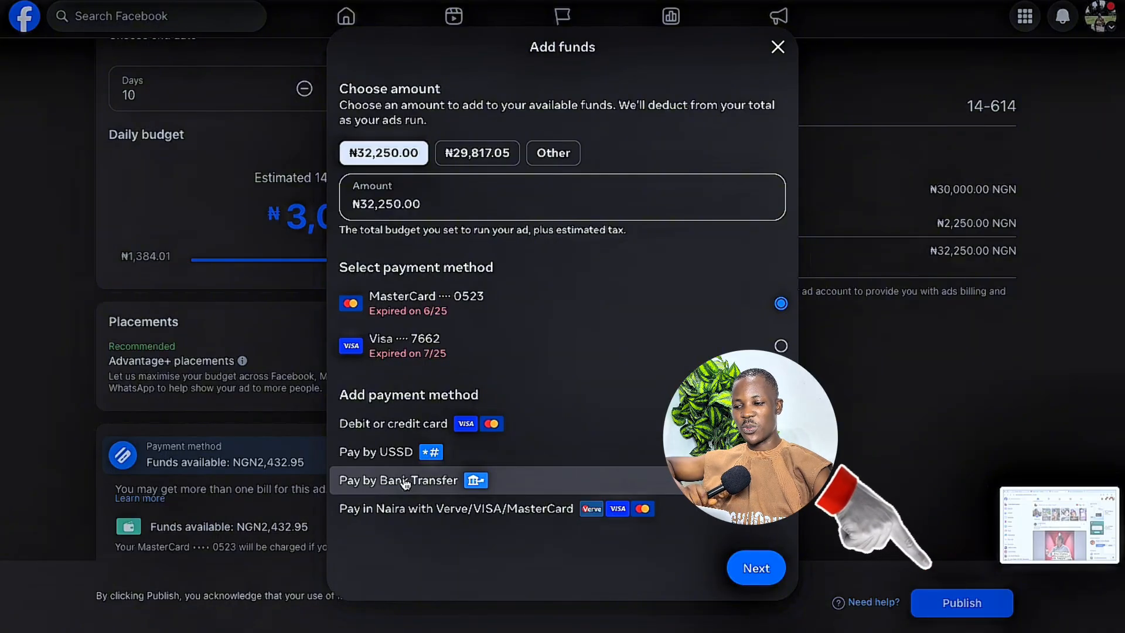
click(777, 47)
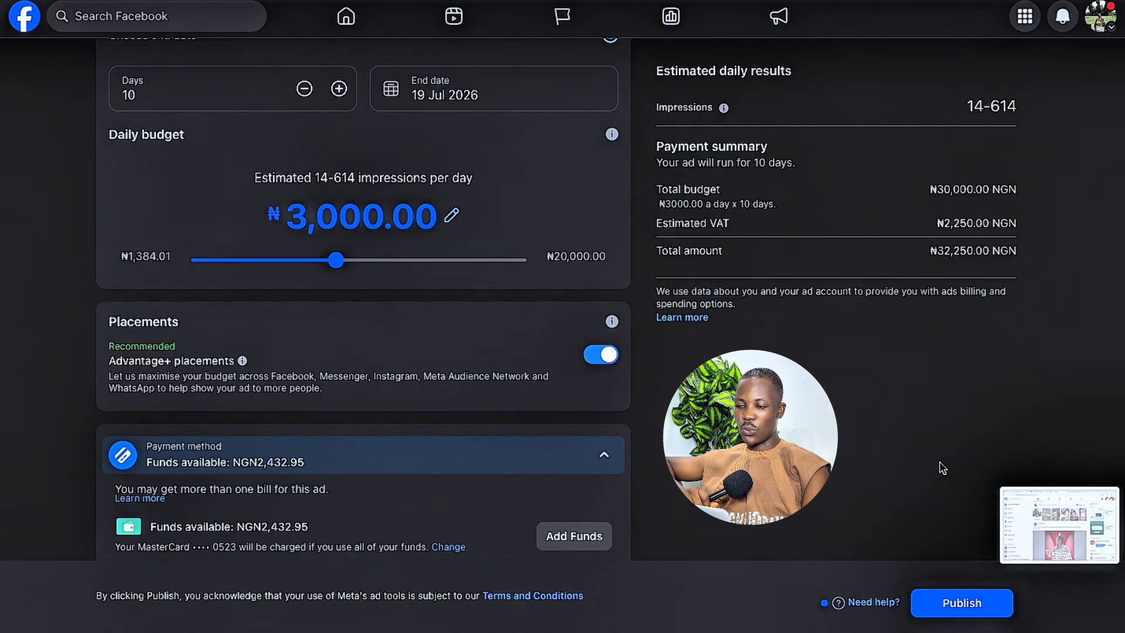
Review the whole ad setup, from duration and audience details back up to the ad text, image, button label, goal and ad preview.
scroll(942, 467, up, 1)
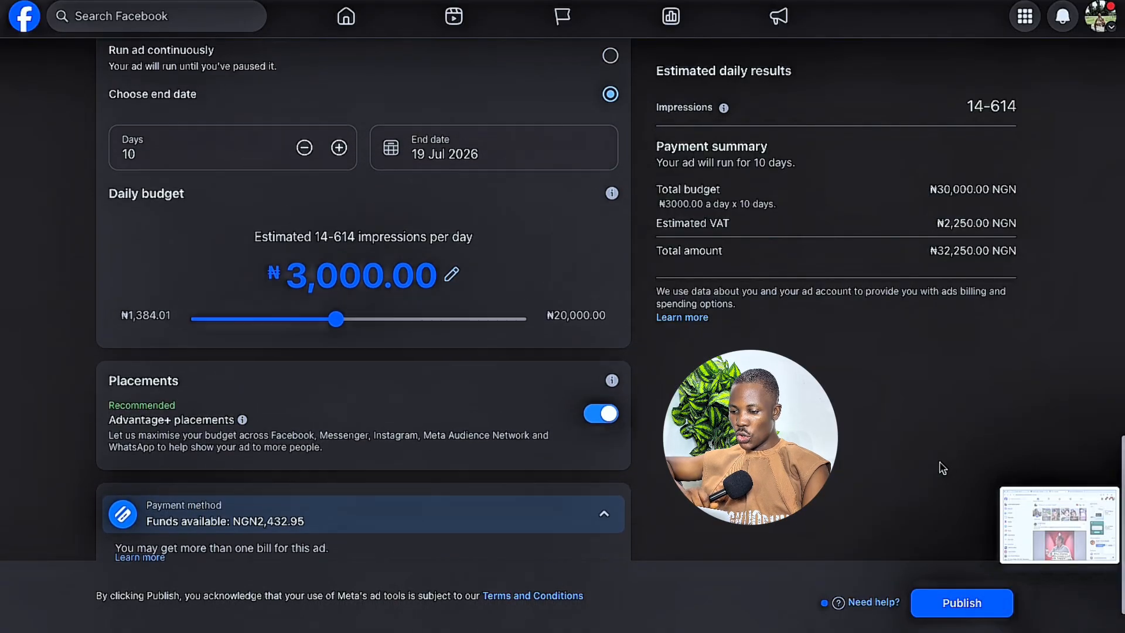
scroll(942, 467, up, 10)
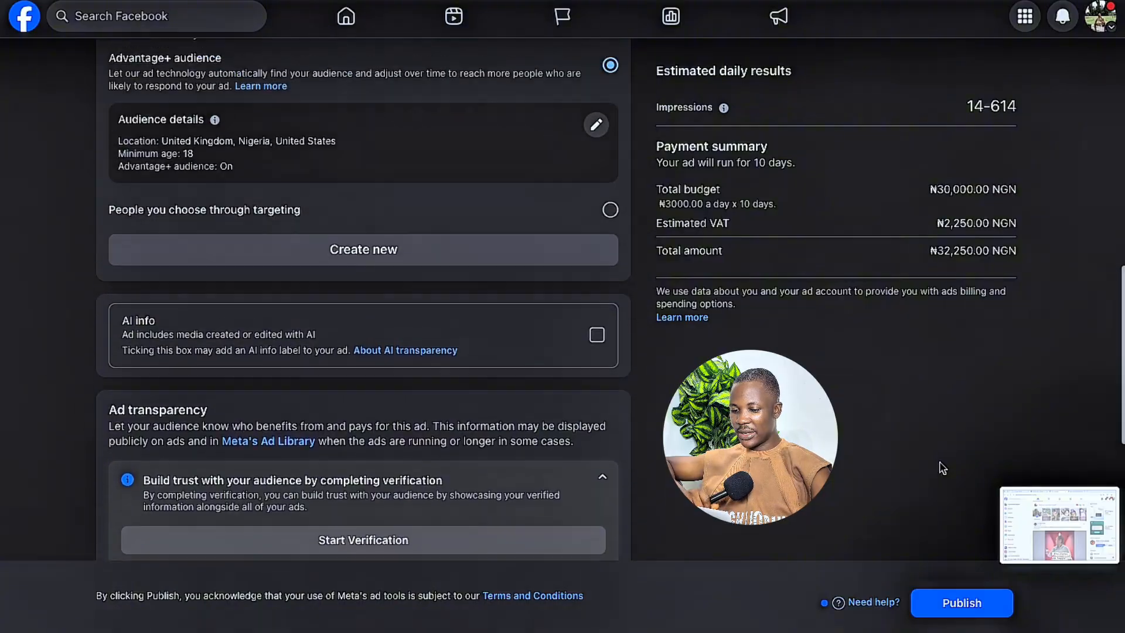
scroll(942, 468, up, 12)
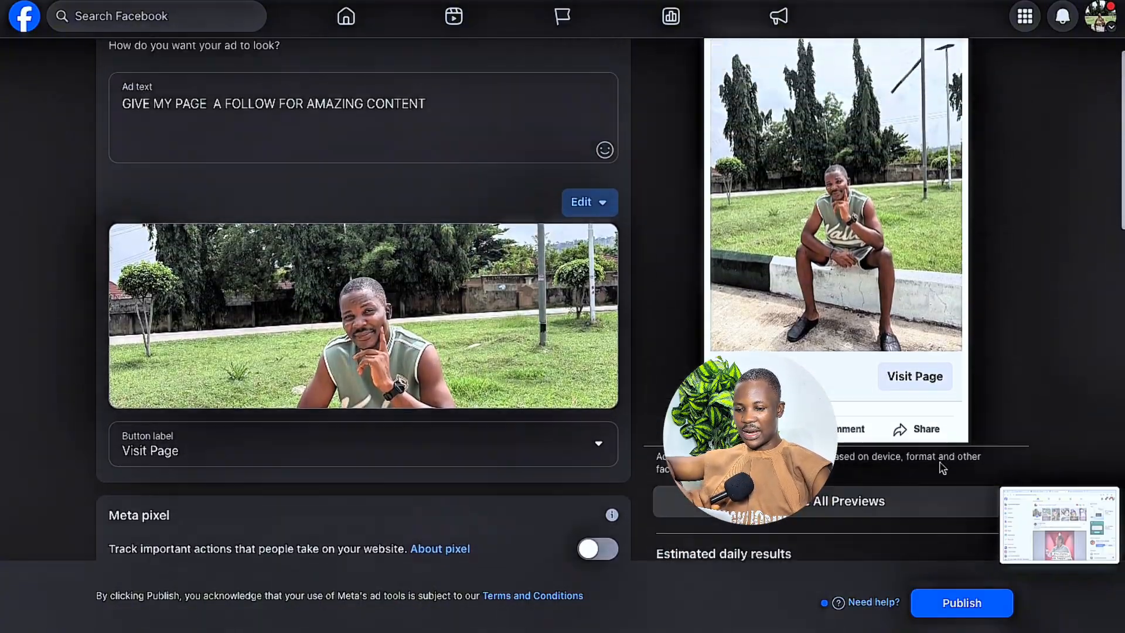
scroll(941, 464, up, 2)
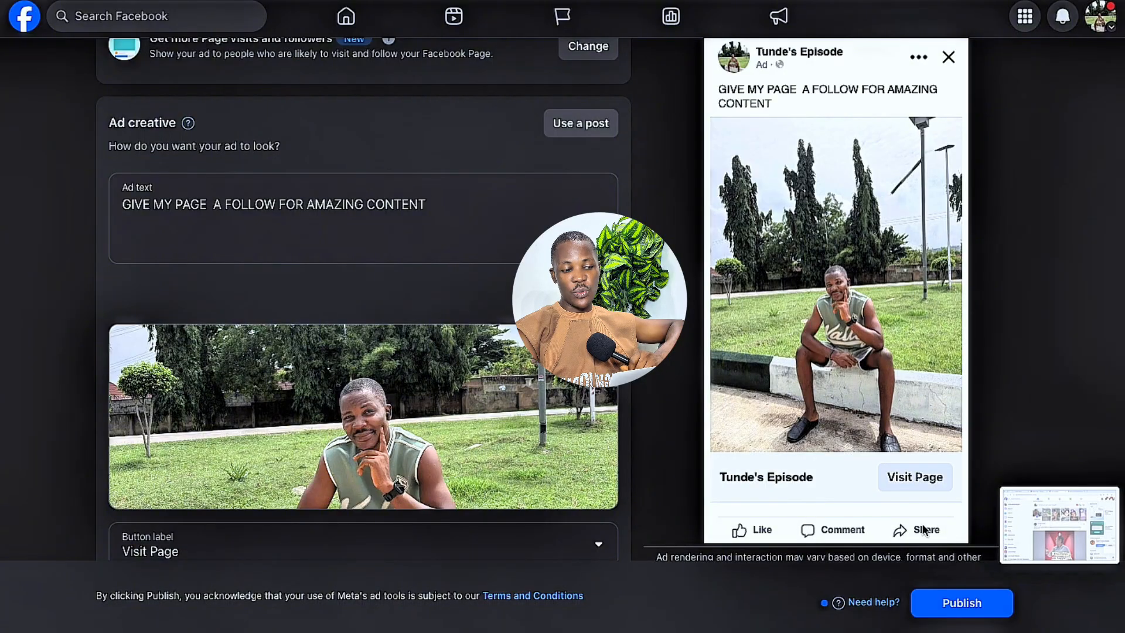
scroll(1028, 391, up, 2)
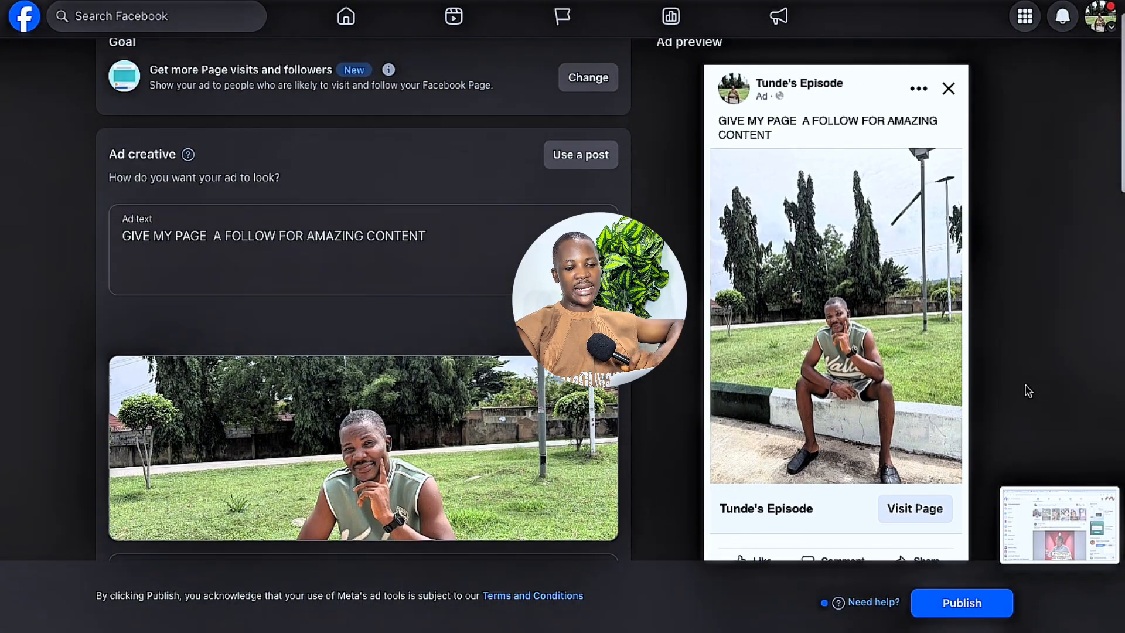
scroll(1028, 391, down, 1)
scroll(1028, 390, down, 1)
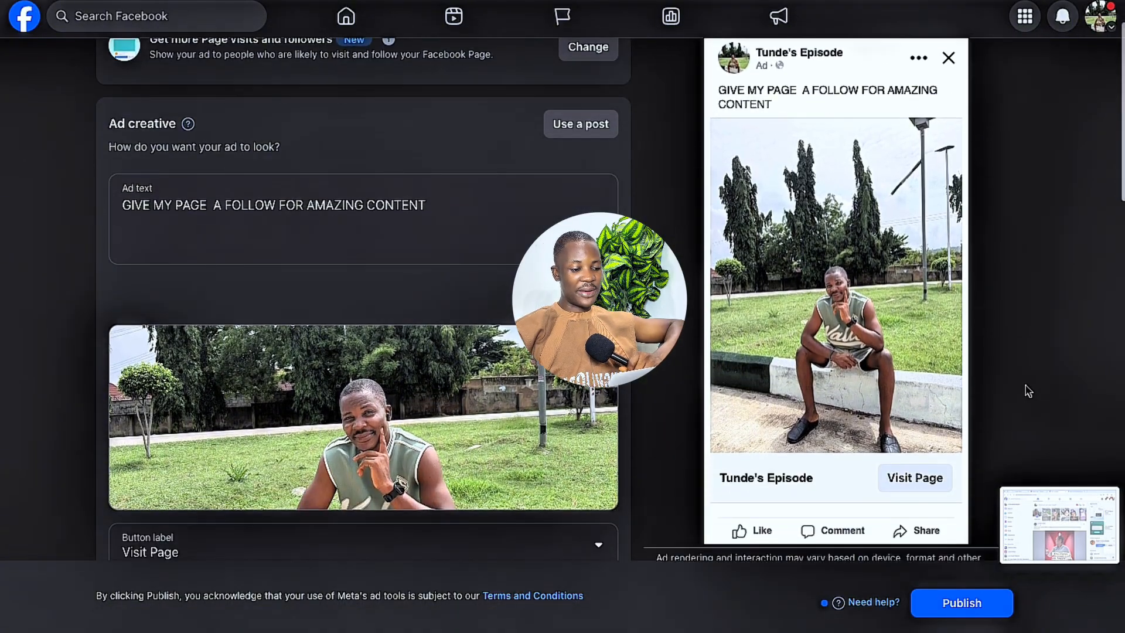
scroll(1028, 391, up, 2)
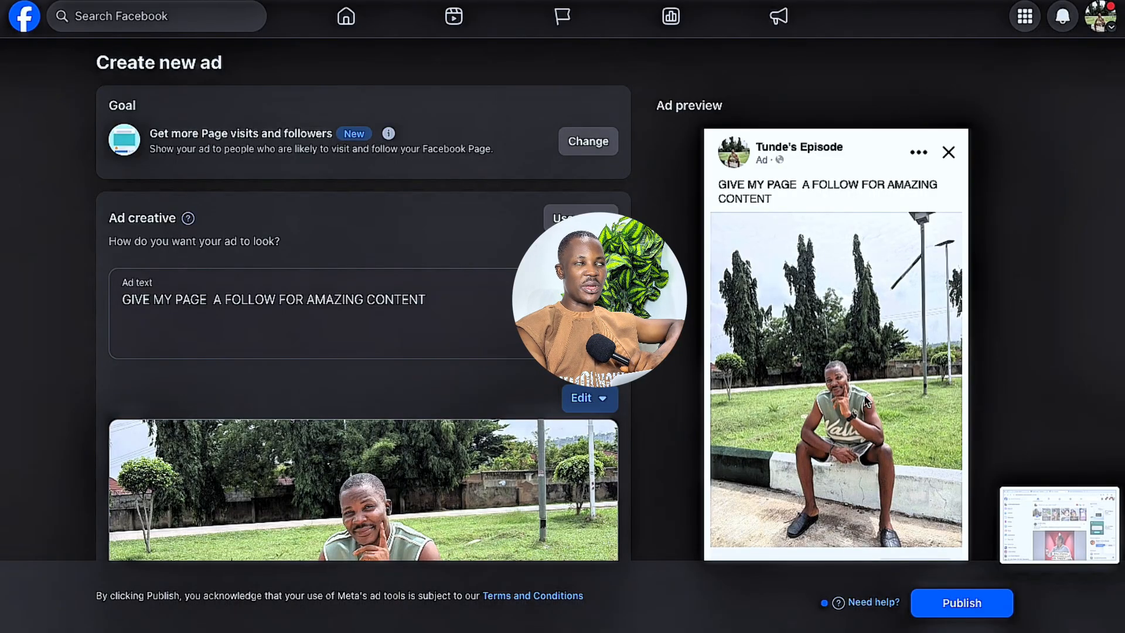
scroll(986, 476, down, 2)
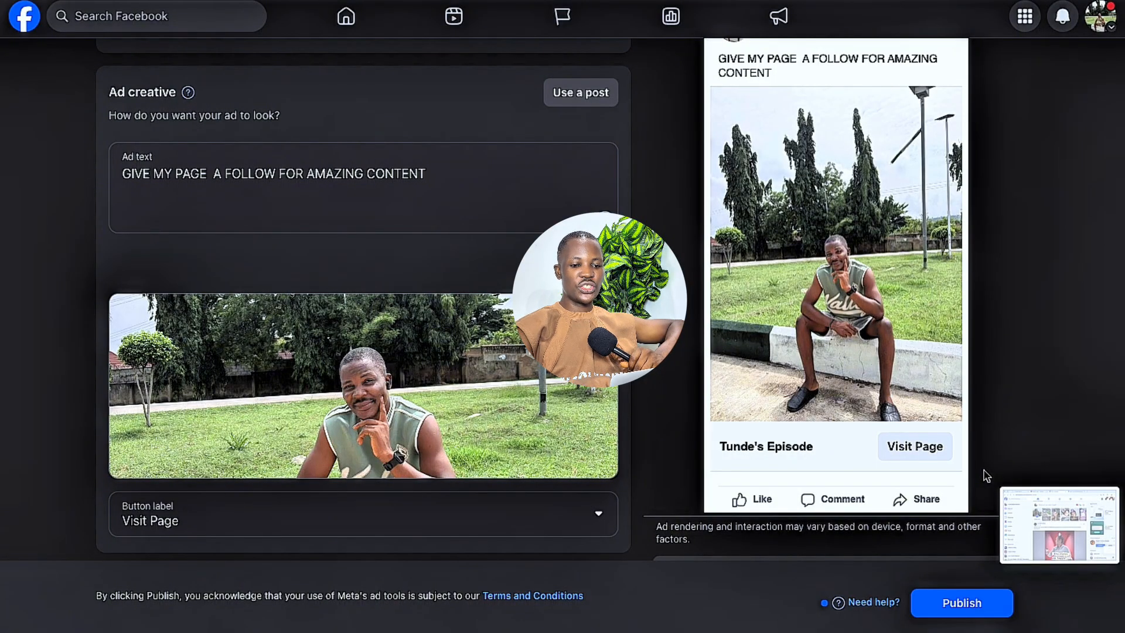
scroll(987, 475, up, 2)
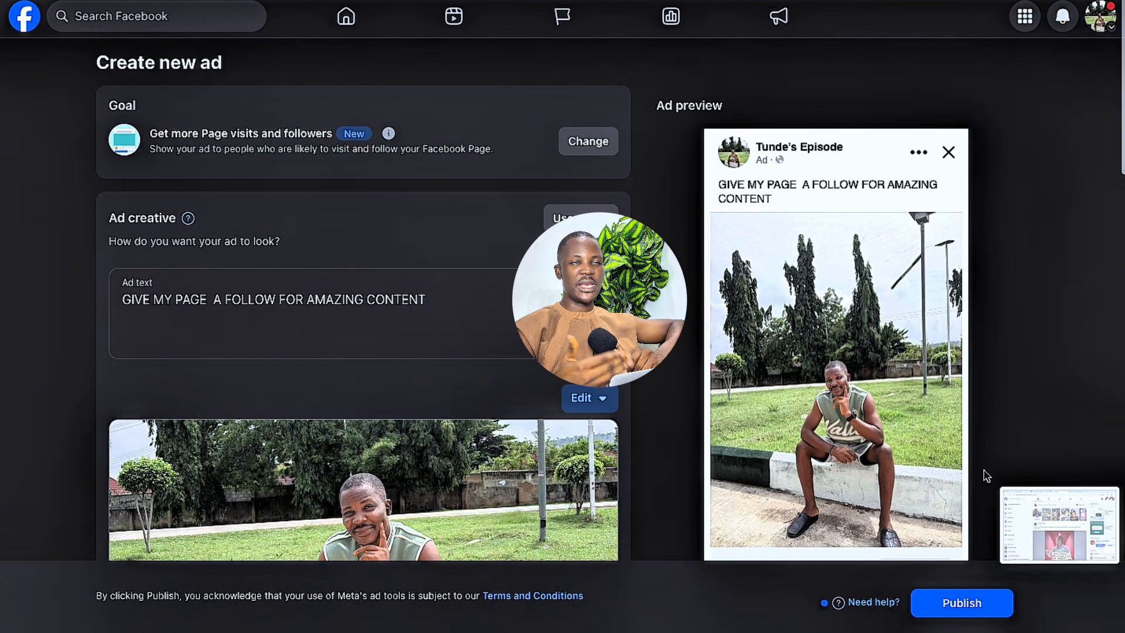